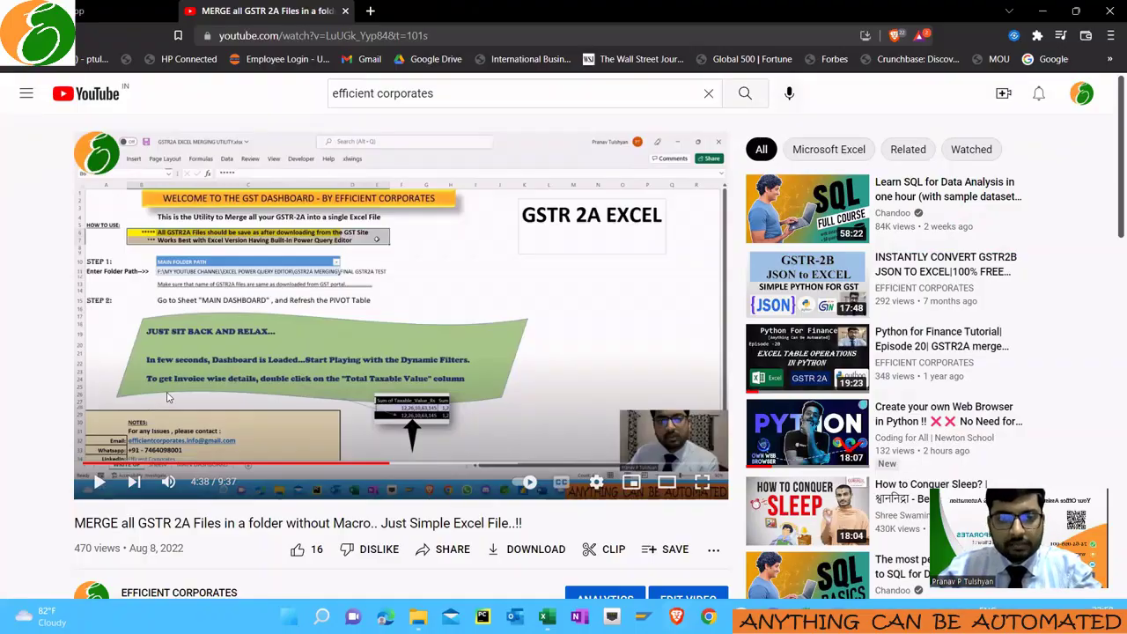
- Highlight part of the video title on screen
{"action": "scroll", "coordinate": [104, 426], "scroll_direction": "down", "scroll_amount": 2}
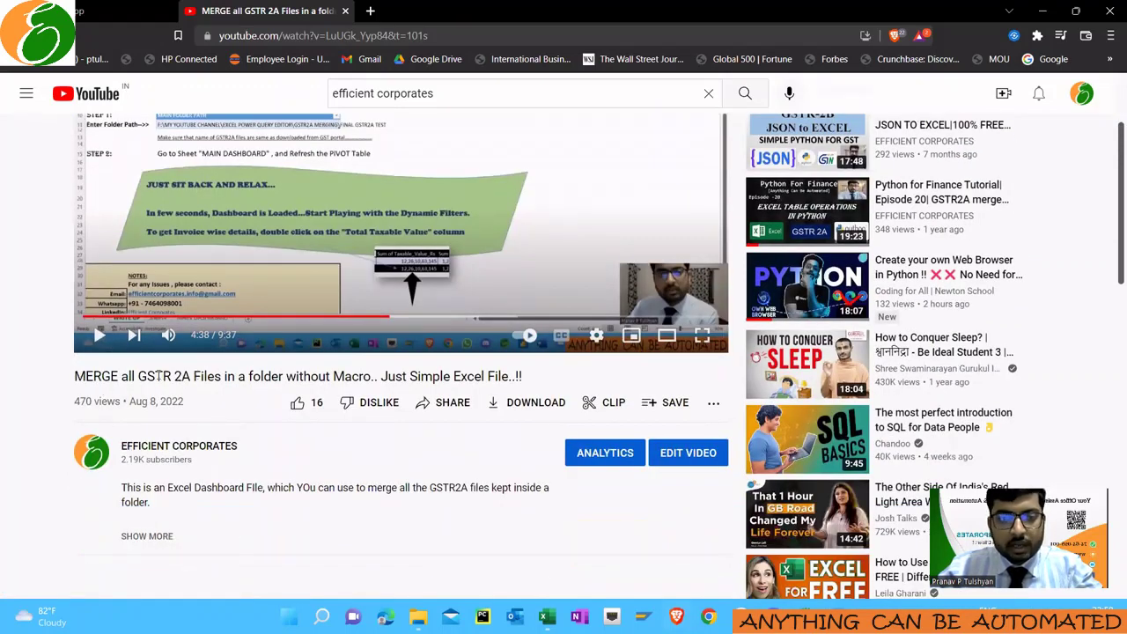
{"action": "left_click_drag", "start_coordinate": [99, 376], "coordinate": [331, 375]}
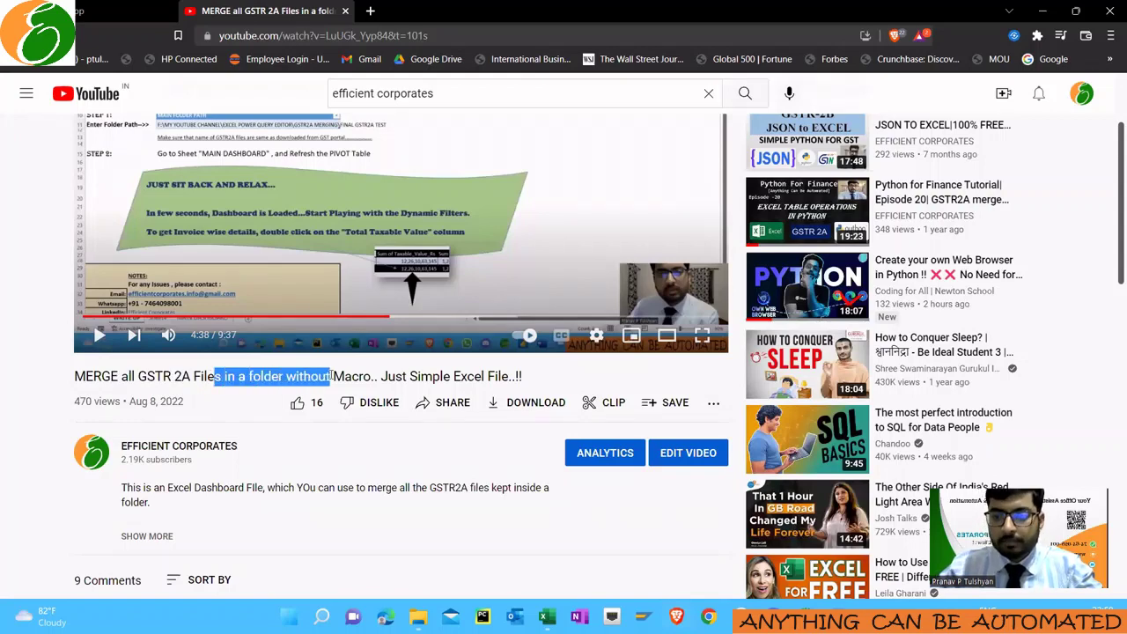
{"action": "scroll", "coordinate": [326, 376], "scroll_direction": "up", "scroll_amount": 2}
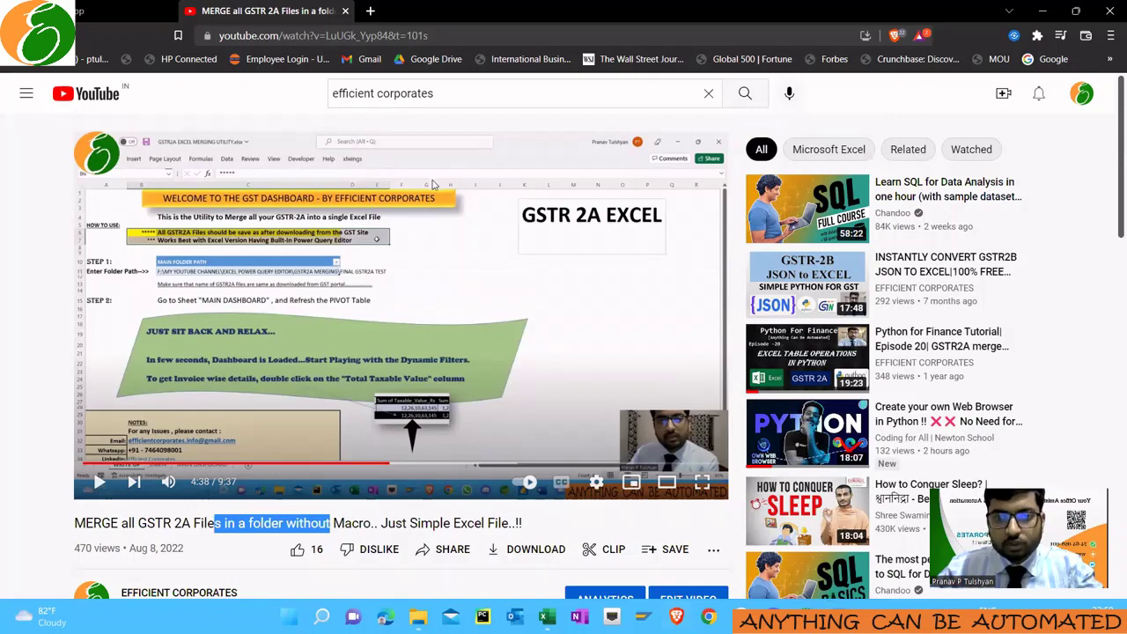
- Open GSTR2B EXCEL MERGING UTILITY.xlsx from the FINAL POWER QUERY FILES folder
{"action": "key", "text": "alt+Tab"}
{"action": "key", "text": "Tab"}
{"action": "key", "text": "Tab"}
{"action": "key", "text": "Tab"}
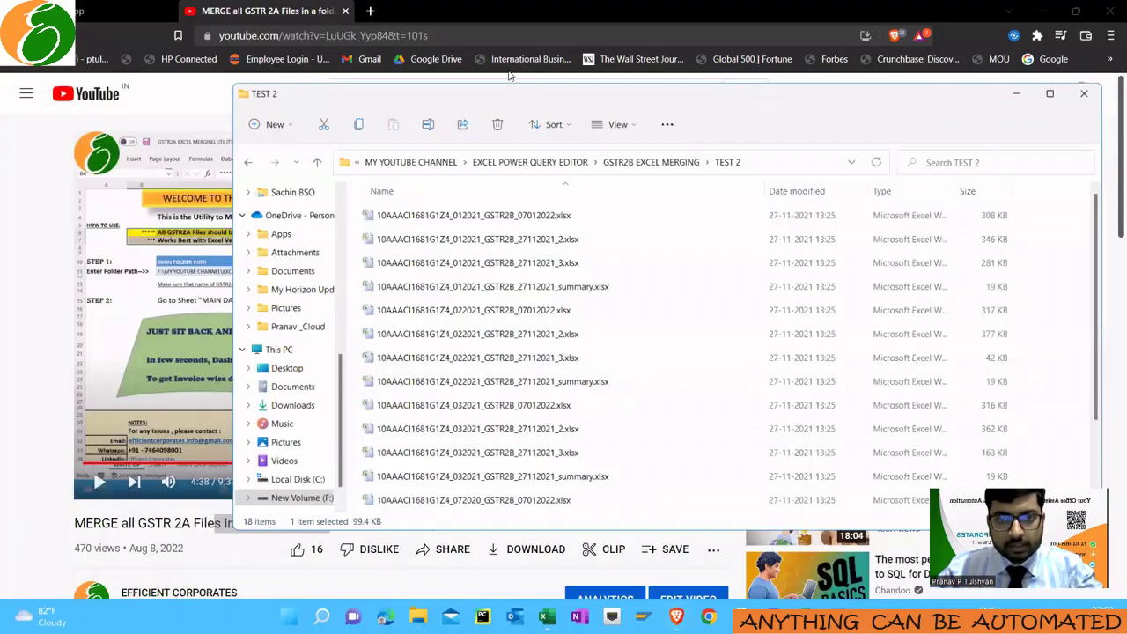
{"action": "left_click", "coordinate": [562, 155]}
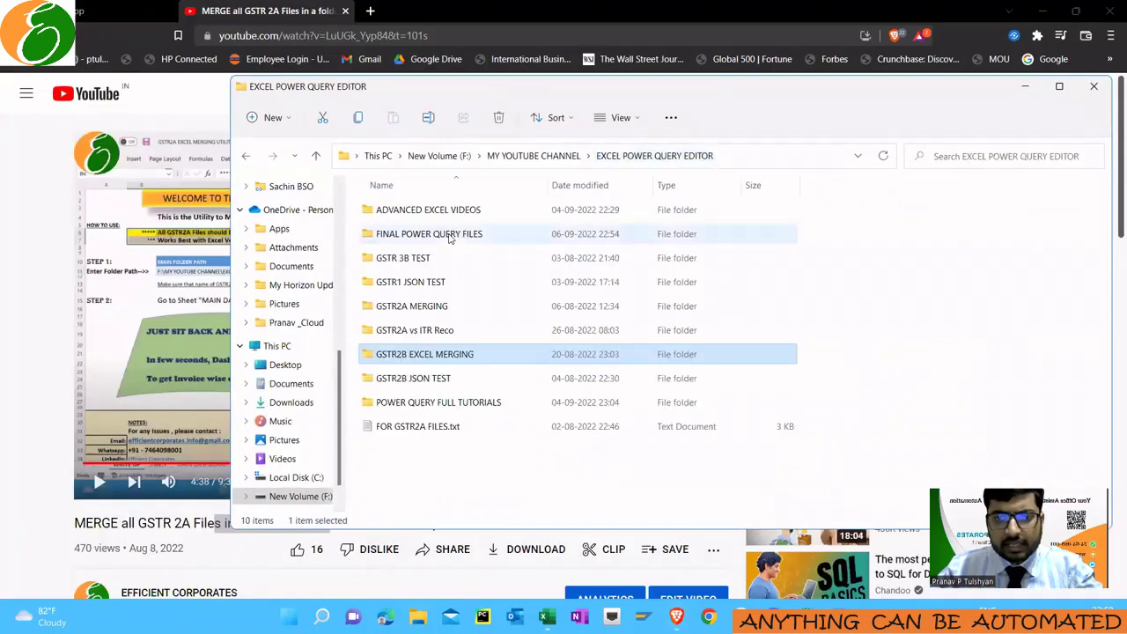
{"action": "double_click", "coordinate": [449, 234]}
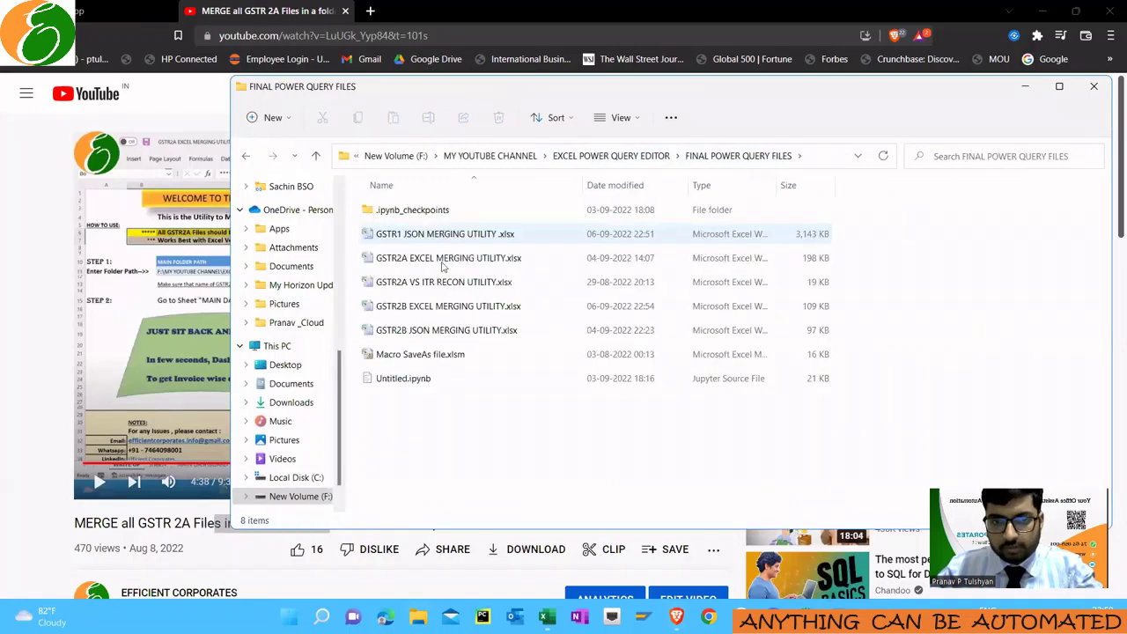
{"action": "left_click", "coordinate": [441, 305]}
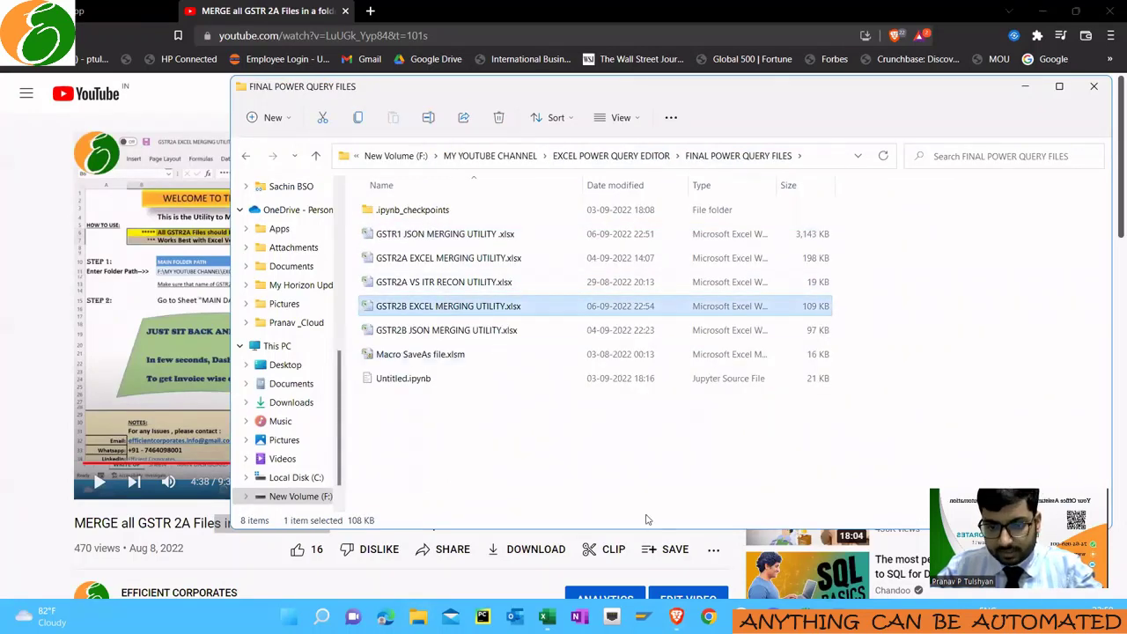
{"action": "key", "text": "Return"}
{"action": "left_click", "coordinate": [617, 391]}
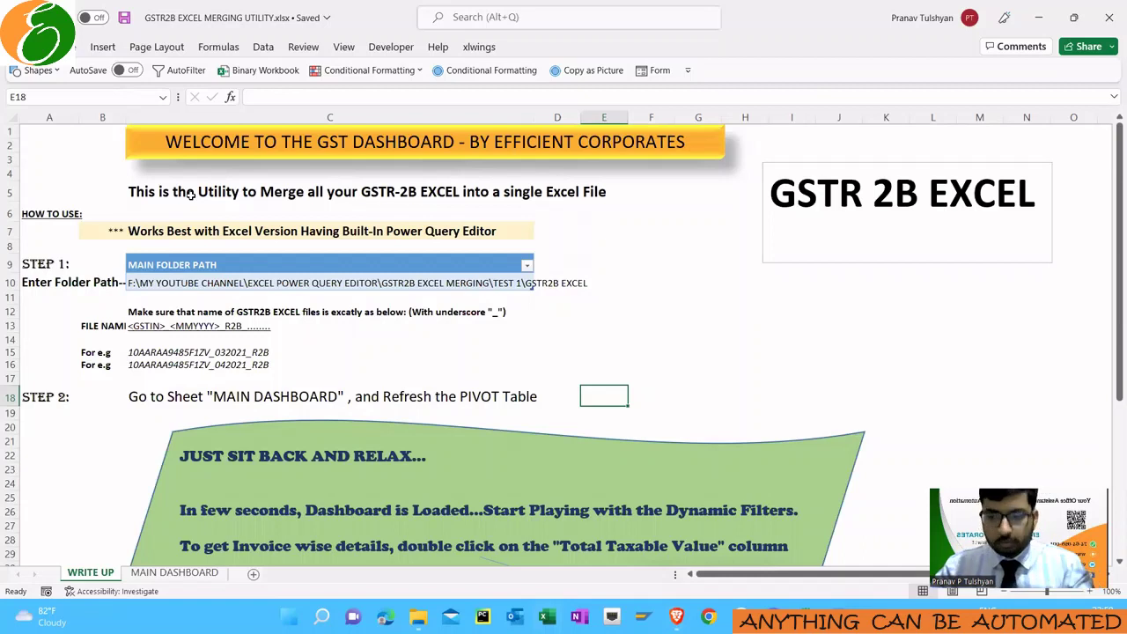
{"action": "left_click_drag", "start_coordinate": [190, 194], "coordinate": [183, 231]}
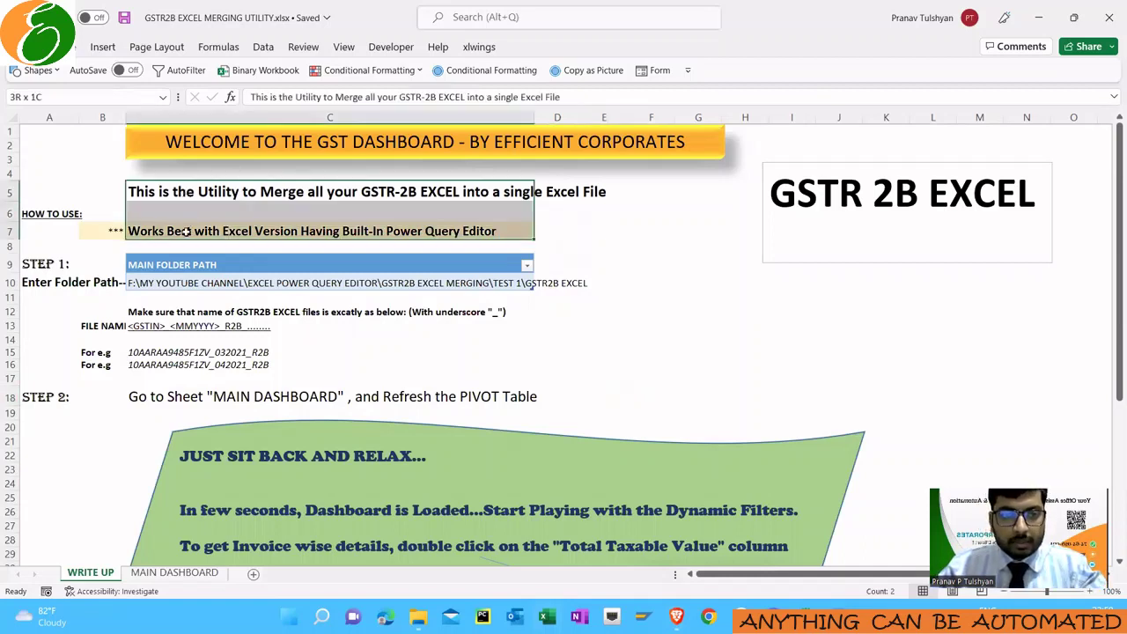
{"action": "left_click", "coordinate": [184, 230]}
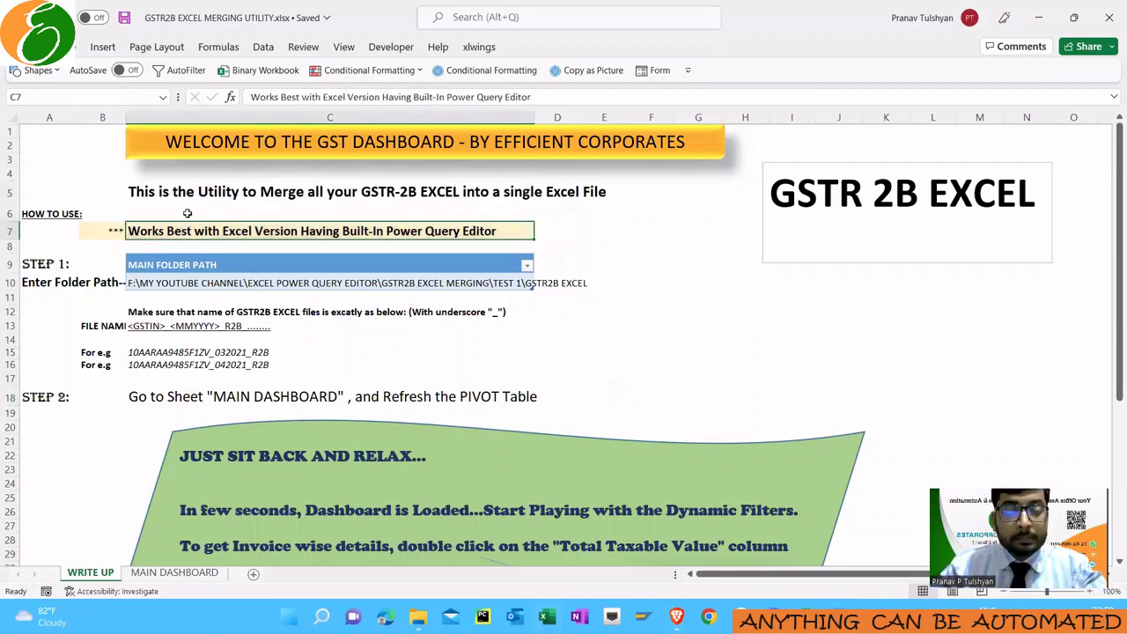
{"action": "left_click_drag", "start_coordinate": [164, 194], "coordinate": [163, 233]}
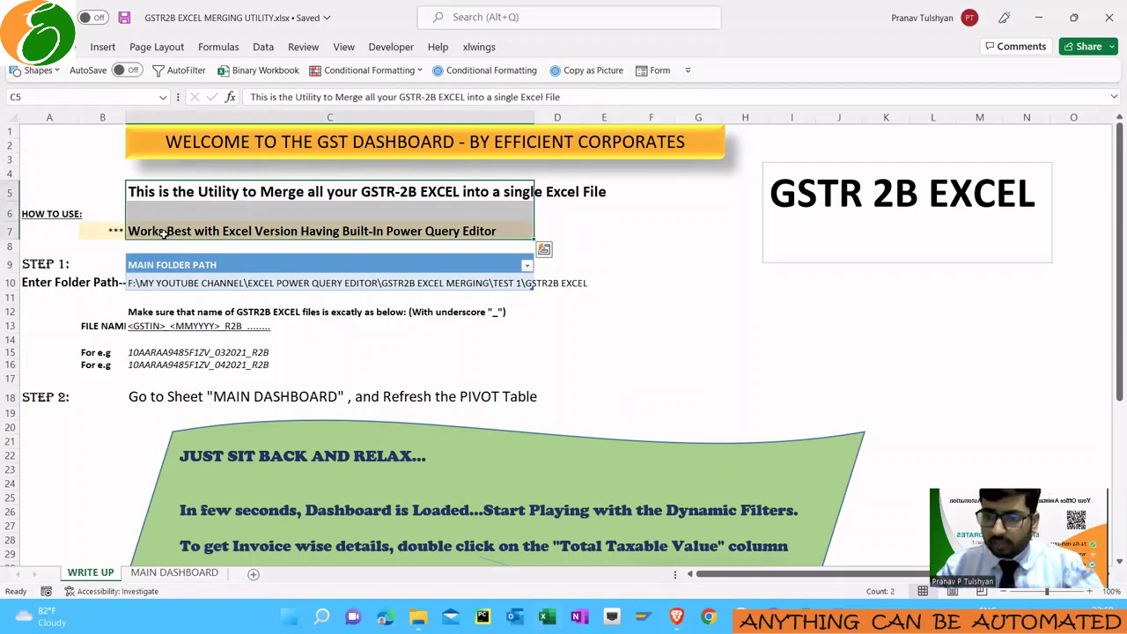
{"action": "left_click", "coordinate": [164, 282]}
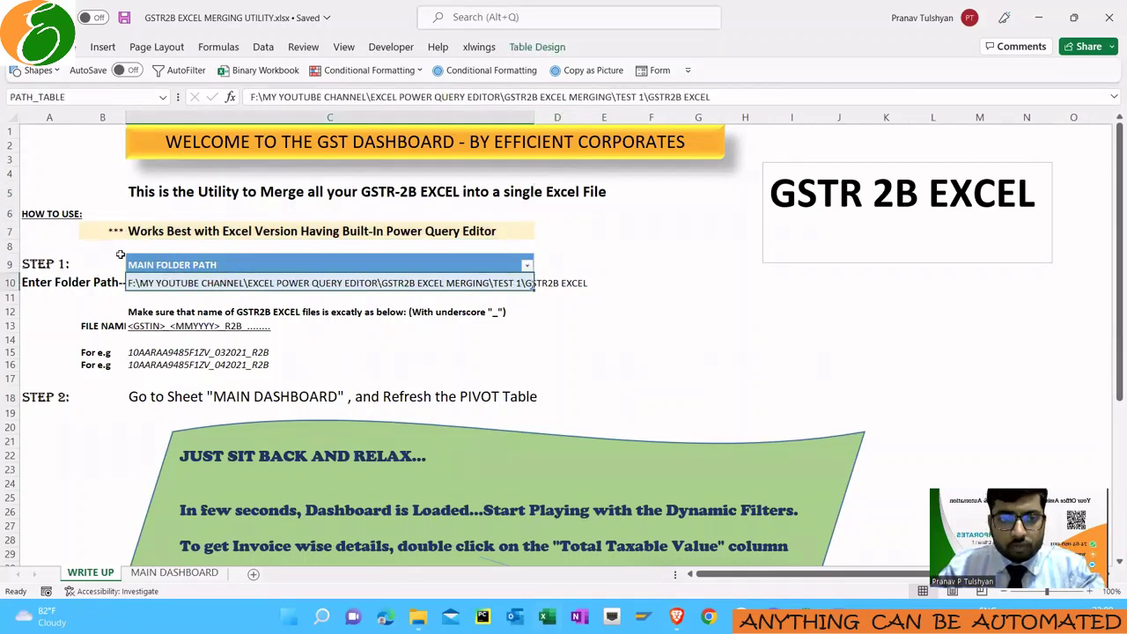
{"action": "left_click", "coordinate": [74, 282]}
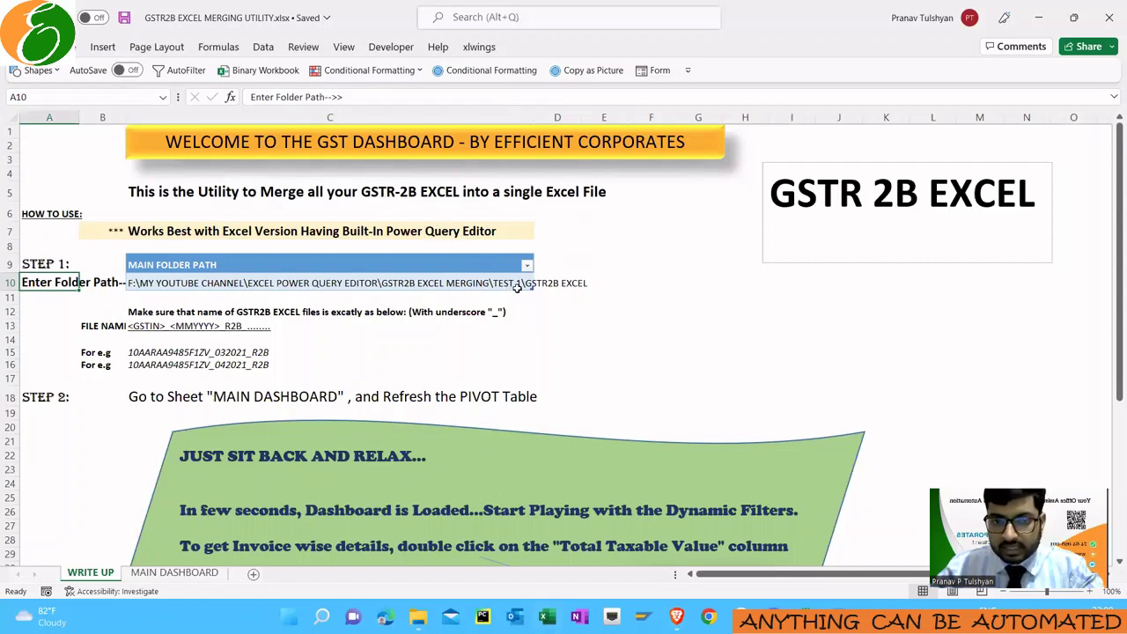
{"action": "key", "text": "alt+Tab"}
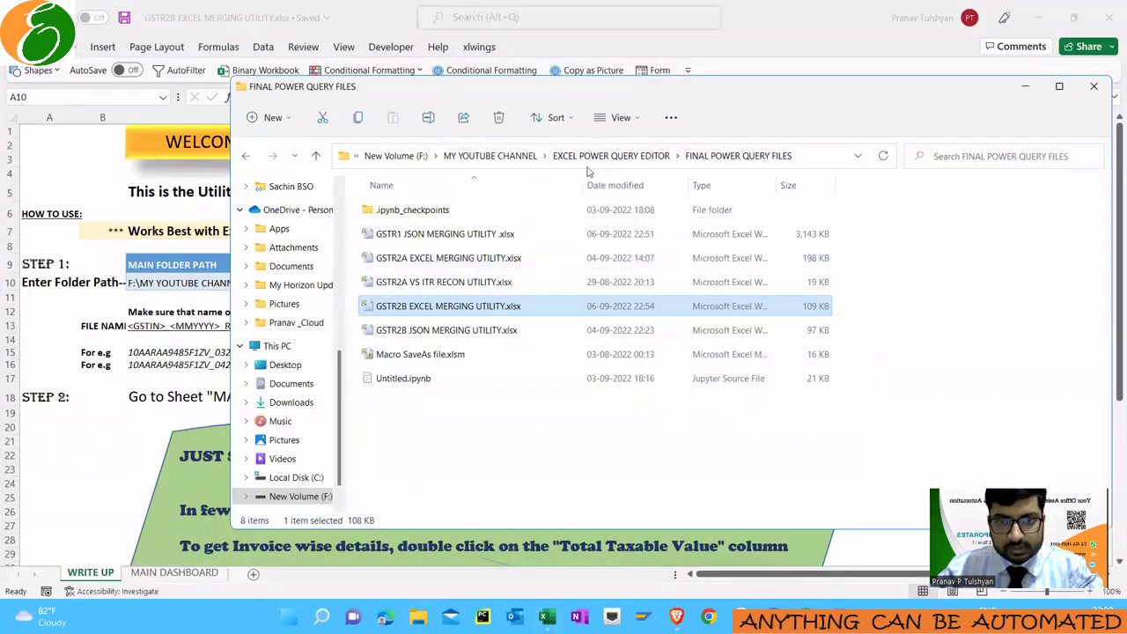
{"action": "left_click", "coordinate": [617, 156]}
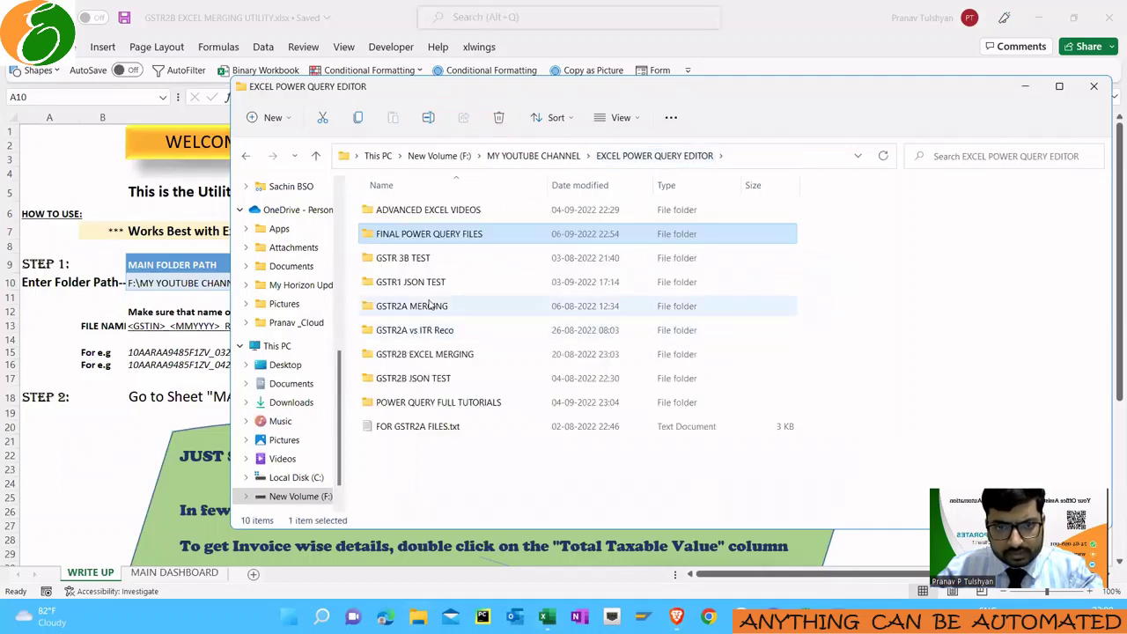
{"action": "double_click", "coordinate": [437, 353]}
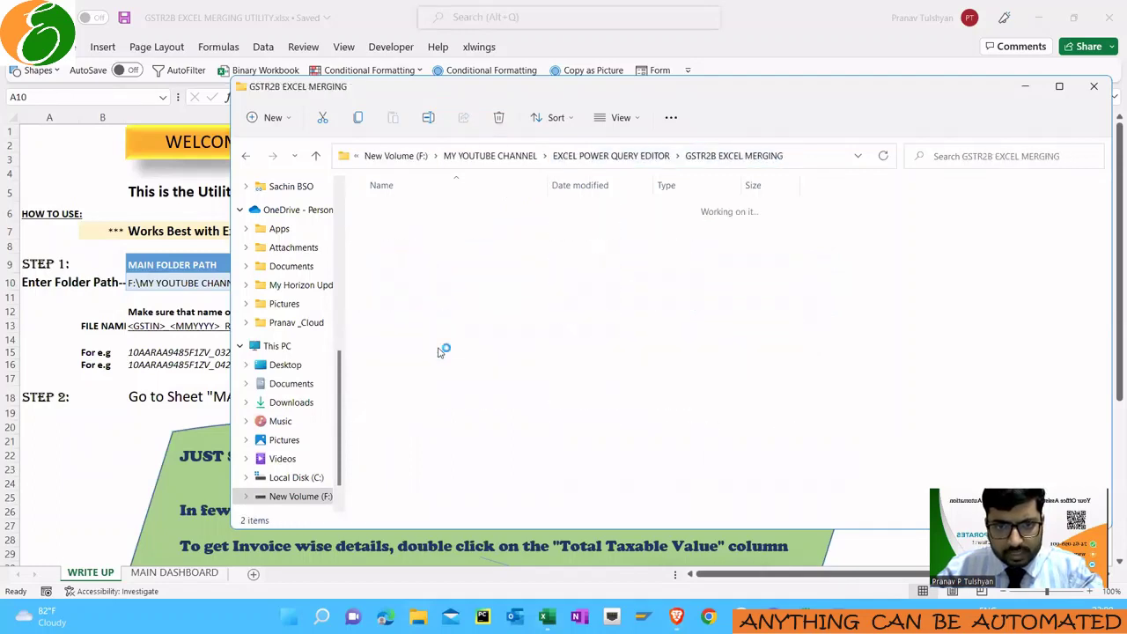
{"action": "double_click", "coordinate": [433, 211]}
{"action": "double_click", "coordinate": [433, 211]}
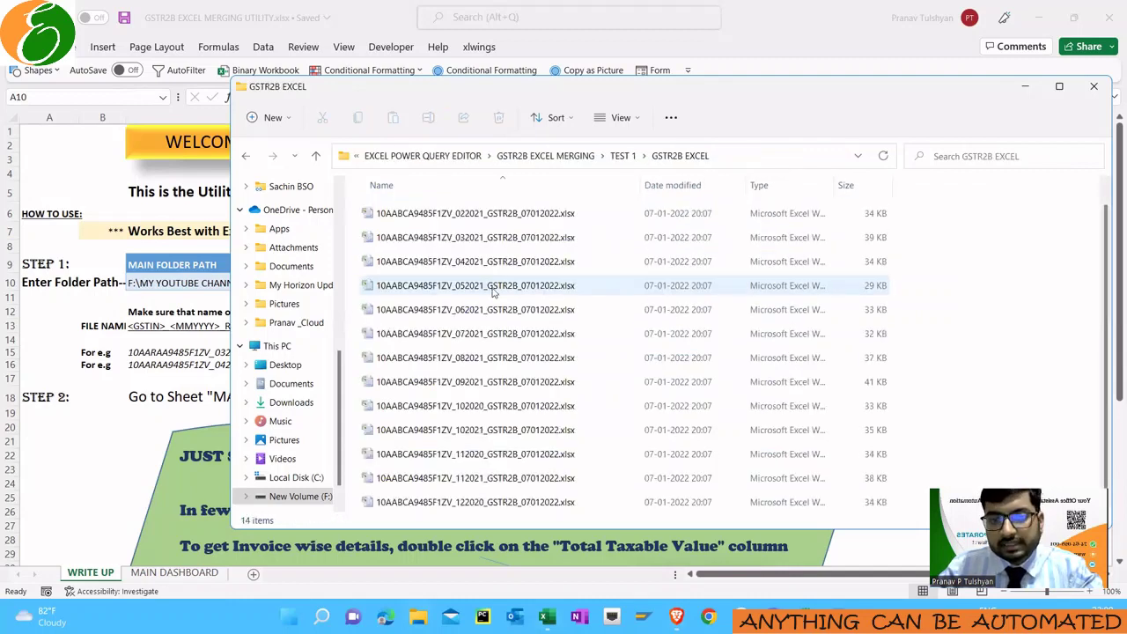
{"action": "key", "text": "Down"}
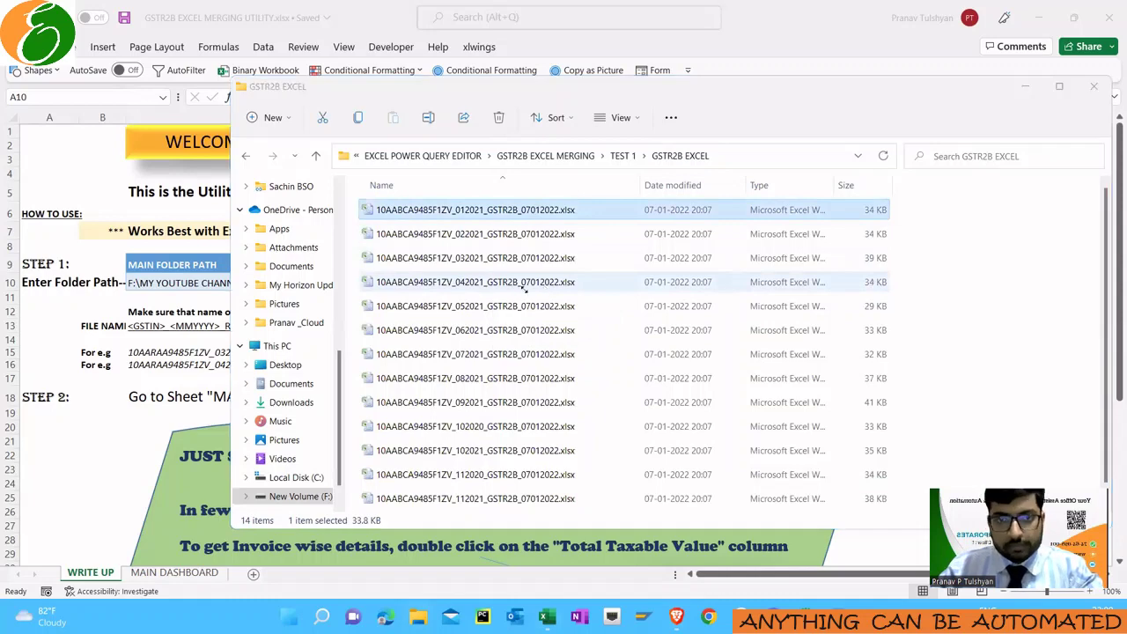
{"action": "key", "text": "alt+Tab"}
{"action": "left_click", "coordinate": [379, 282]}
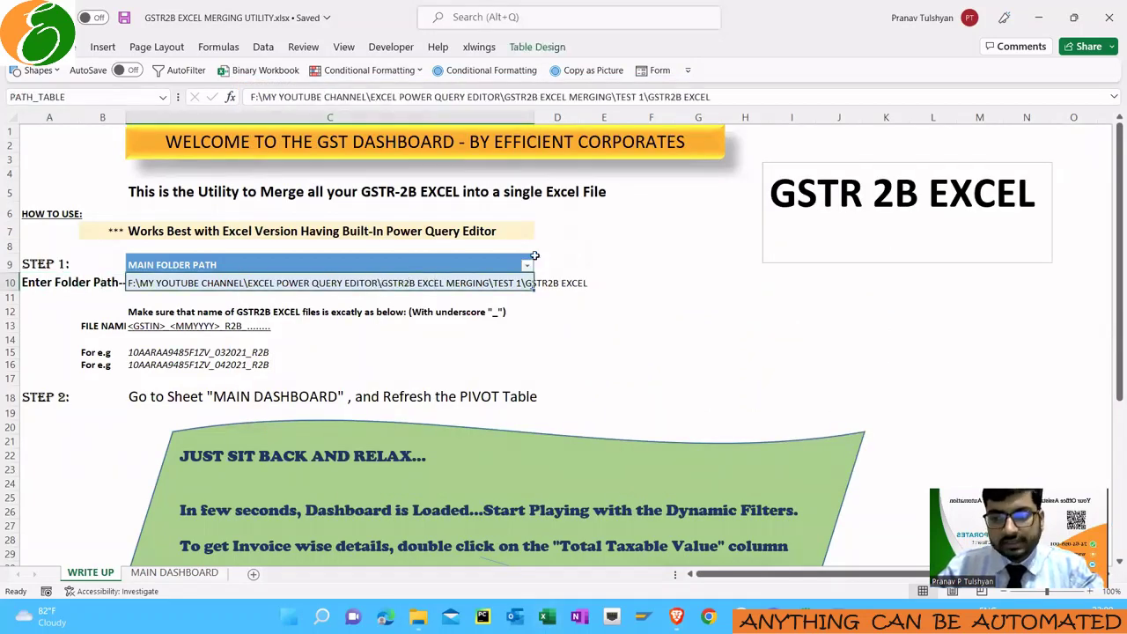
- Colour the file-naming instructions in B12:C16 red
{"action": "left_click", "coordinate": [172, 312]}
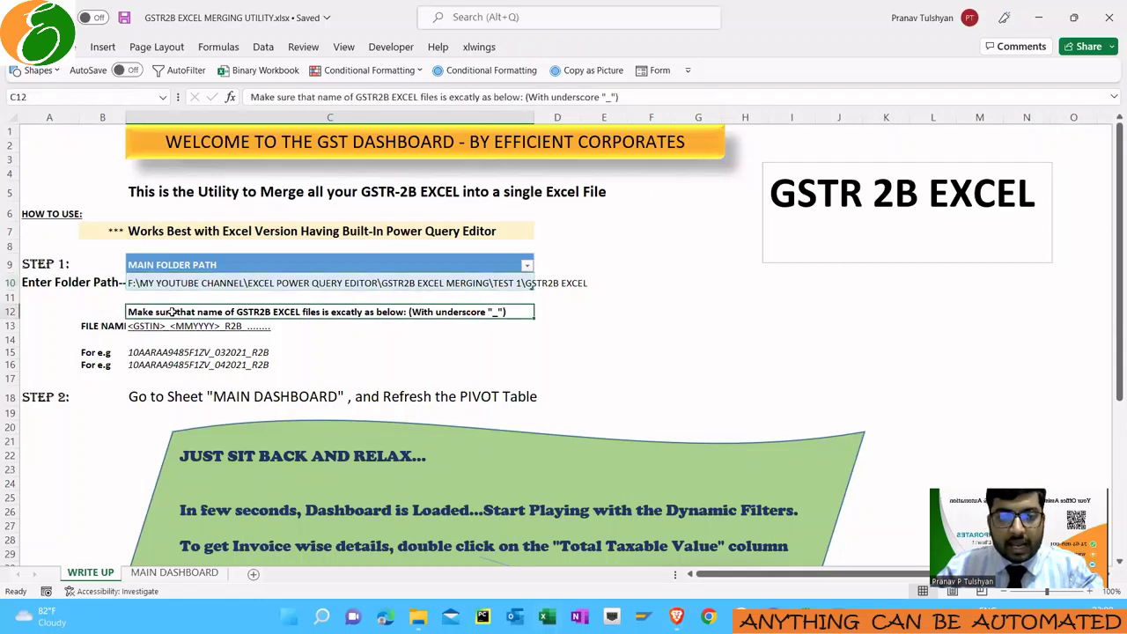
{"action": "left_click_drag", "start_coordinate": [103, 312], "coordinate": [264, 365]}
{"action": "left_click", "coordinate": [77, 48]}
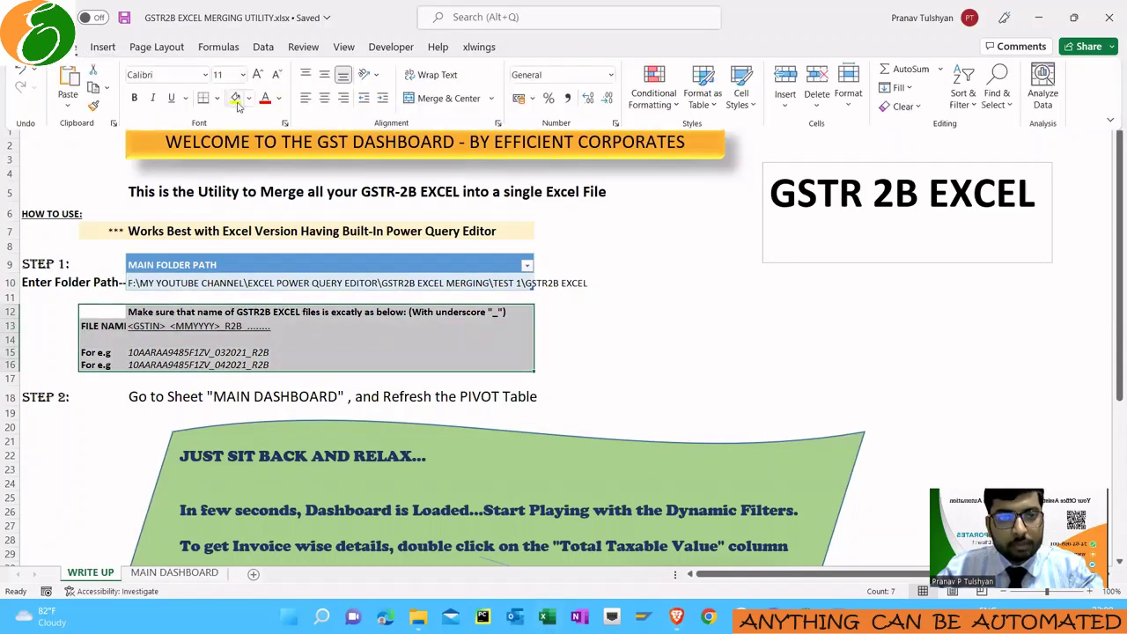
{"action": "left_click", "coordinate": [264, 99]}
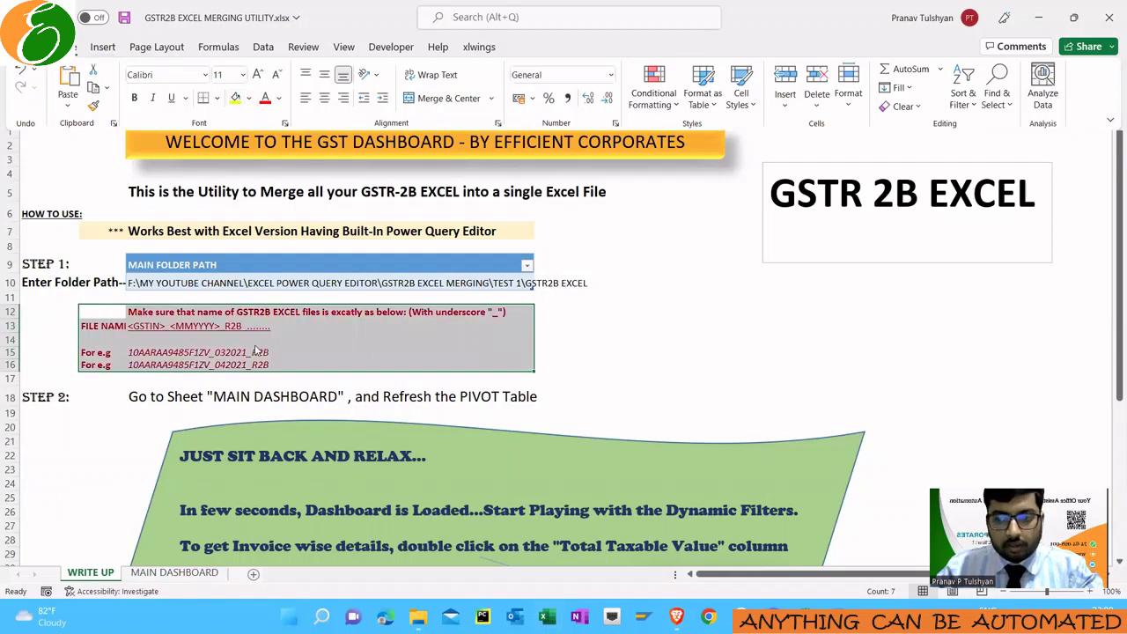
{"action": "left_click", "coordinate": [220, 346]}
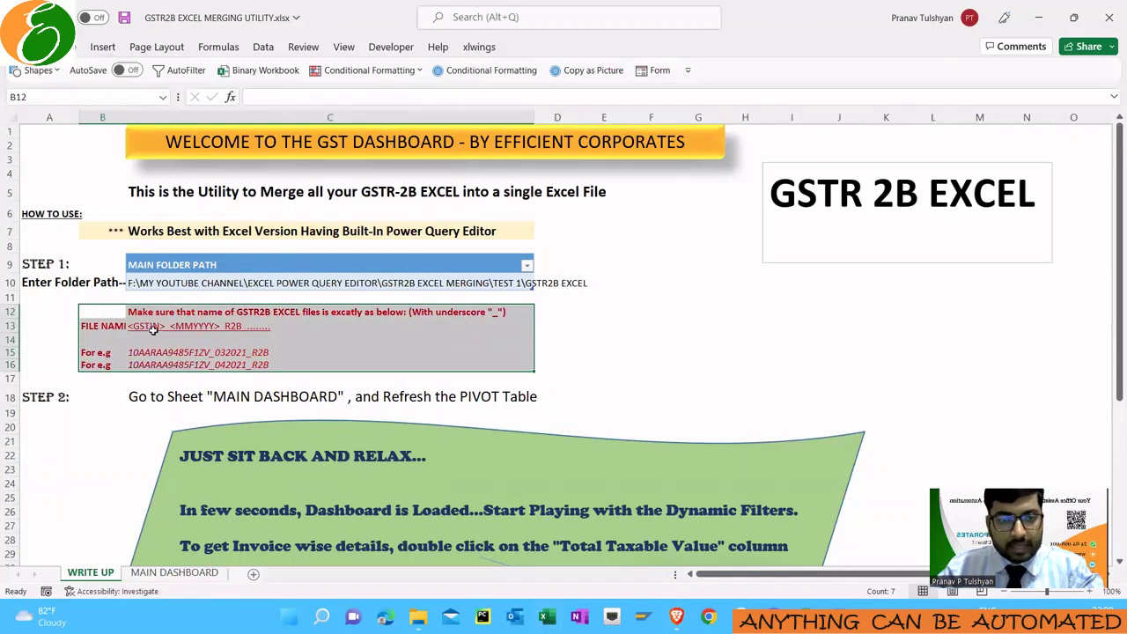
- Compare the <GSTIN>_<MMYYYY>_R2B naming pattern against the 052021 file in the folder
{"action": "left_click", "coordinate": [155, 327]}
{"action": "left_click_drag", "start_coordinate": [185, 314], "coordinate": [199, 335]}
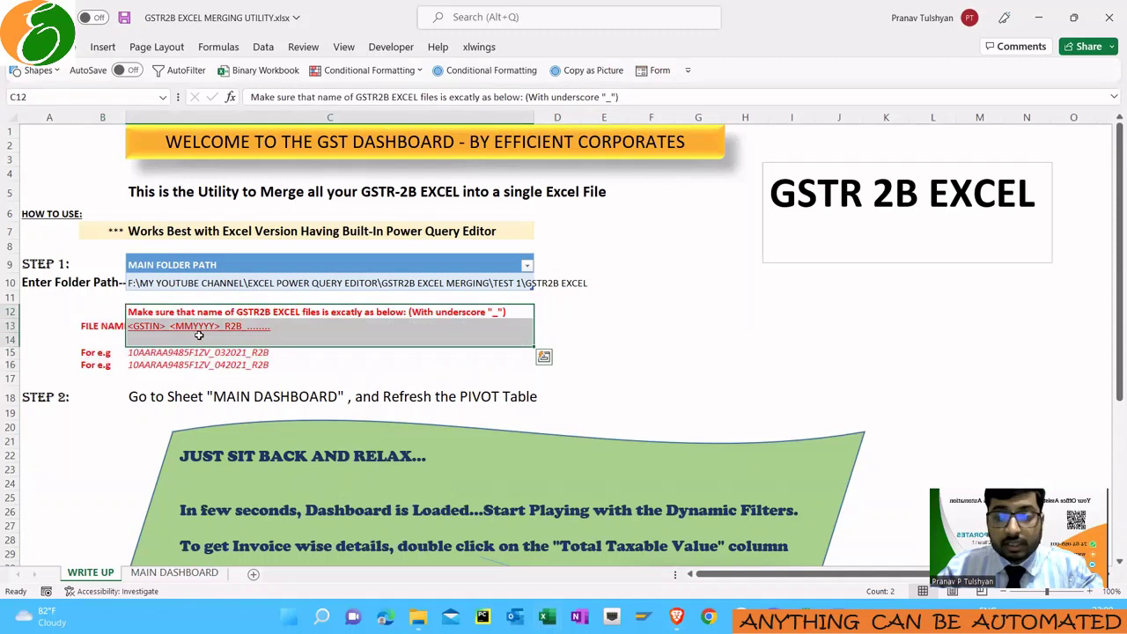
{"action": "left_click", "coordinate": [143, 327]}
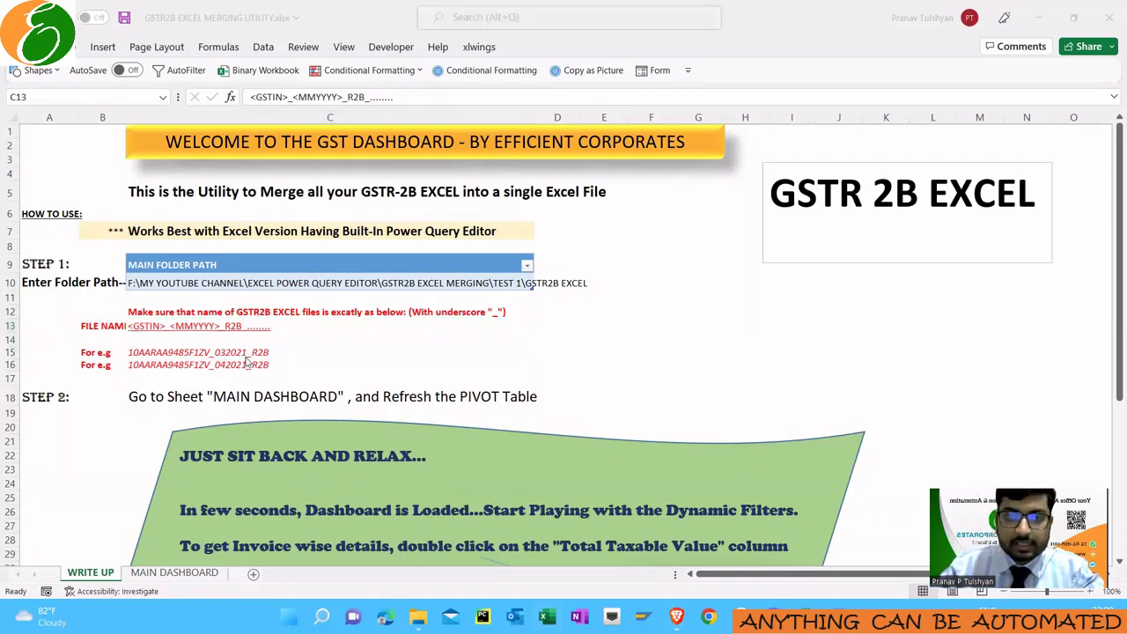
{"action": "key", "text": "alt+Tab"}
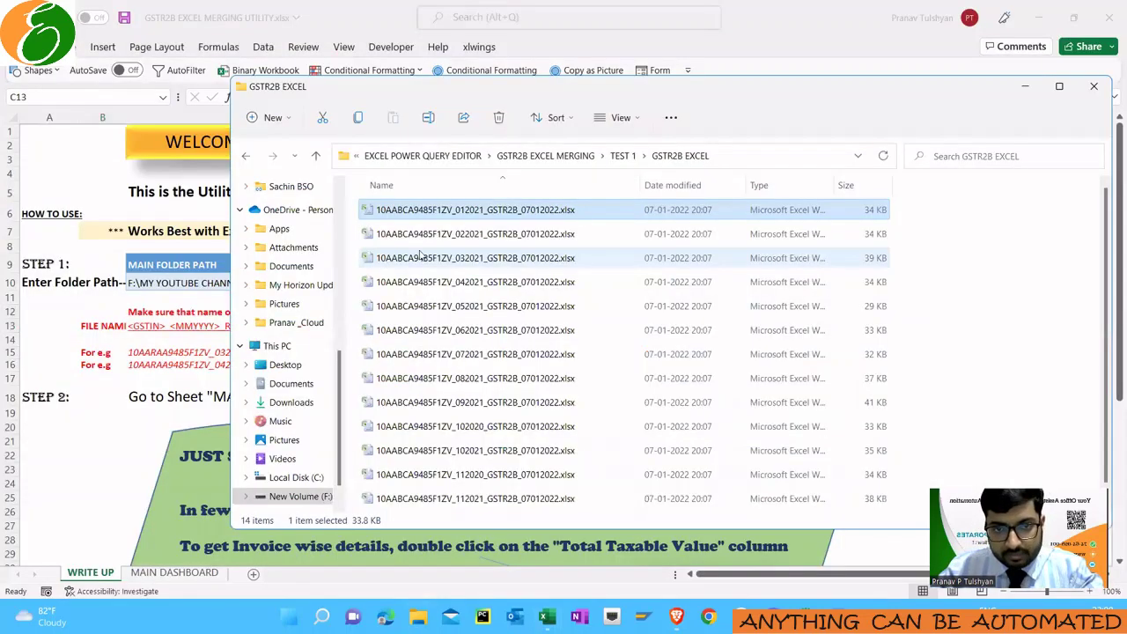
{"action": "scroll", "coordinate": [421, 255], "scroll_direction": "down", "scroll_amount": 1}
{"action": "left_click", "coordinate": [440, 287]}
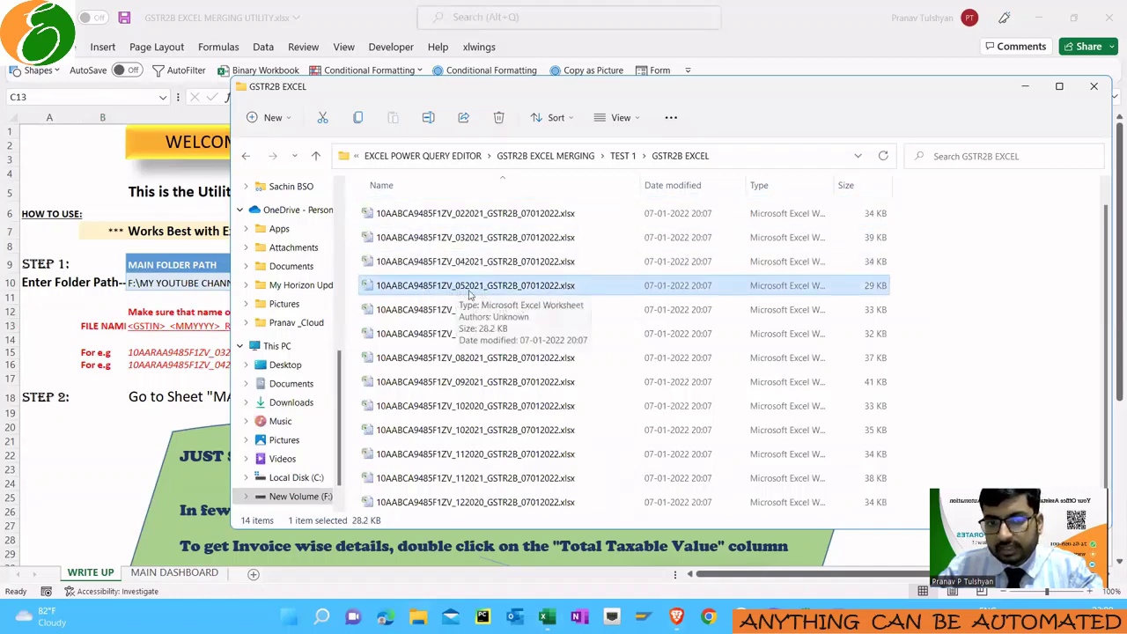
{"action": "left_click", "coordinate": [174, 323]}
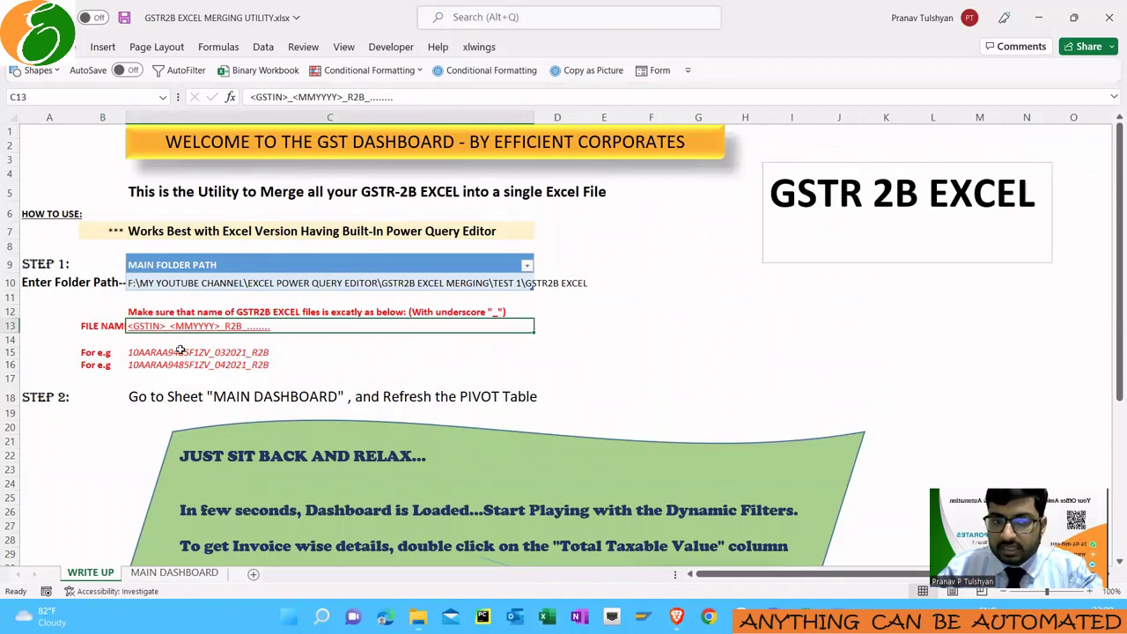
{"action": "left_click_drag", "start_coordinate": [181, 353], "coordinate": [202, 365]}
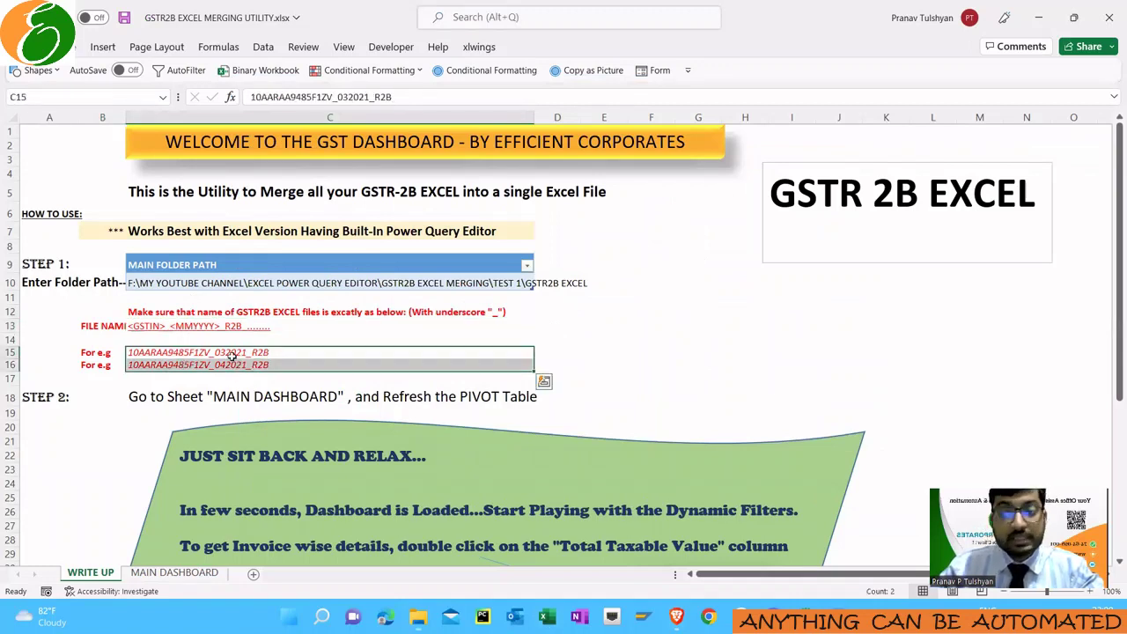
{"action": "left_click_drag", "start_coordinate": [243, 315], "coordinate": [245, 362]}
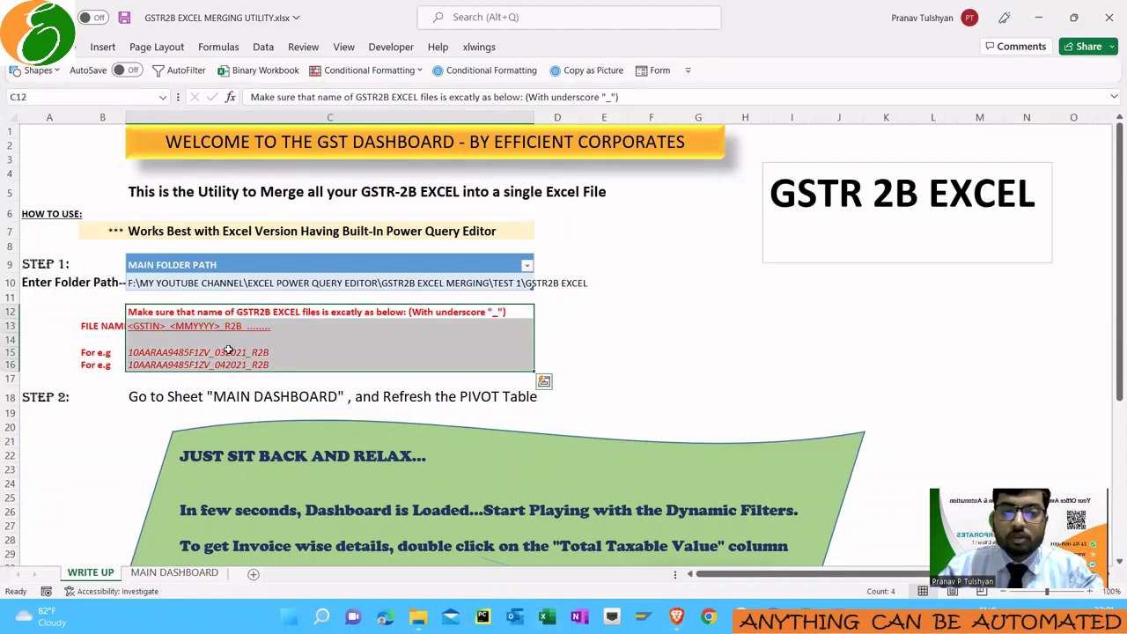
{"action": "left_click", "coordinate": [228, 350]}
- Enter the TEST 1\GSTR2B EXCEL folder path in C10
{"action": "left_click", "coordinate": [273, 286]}
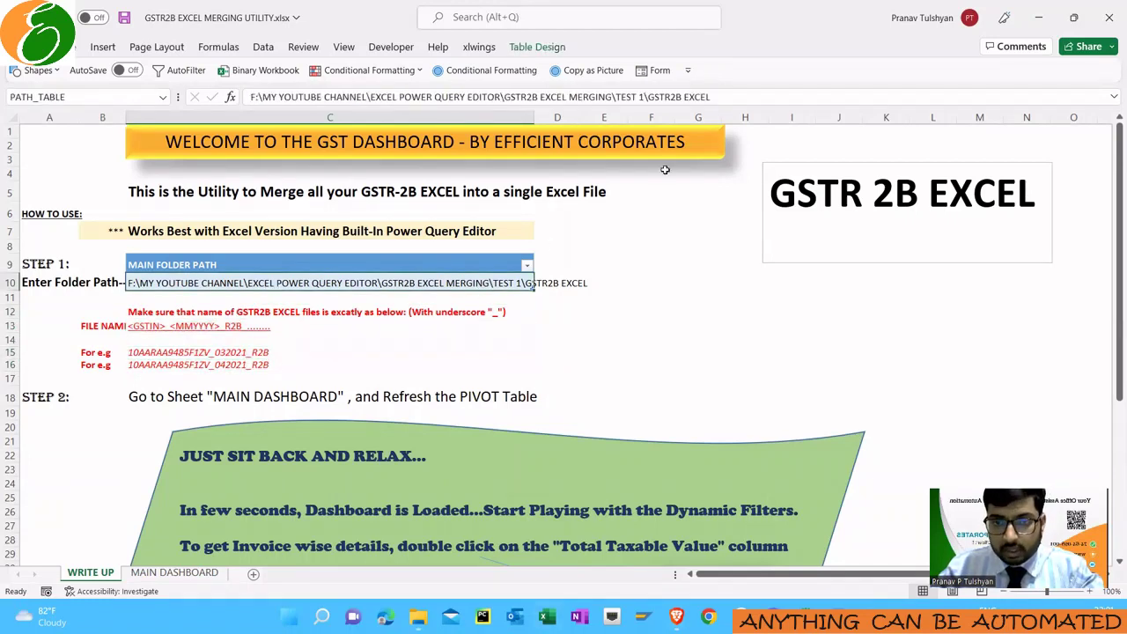
{"action": "left_click", "coordinate": [734, 90]}
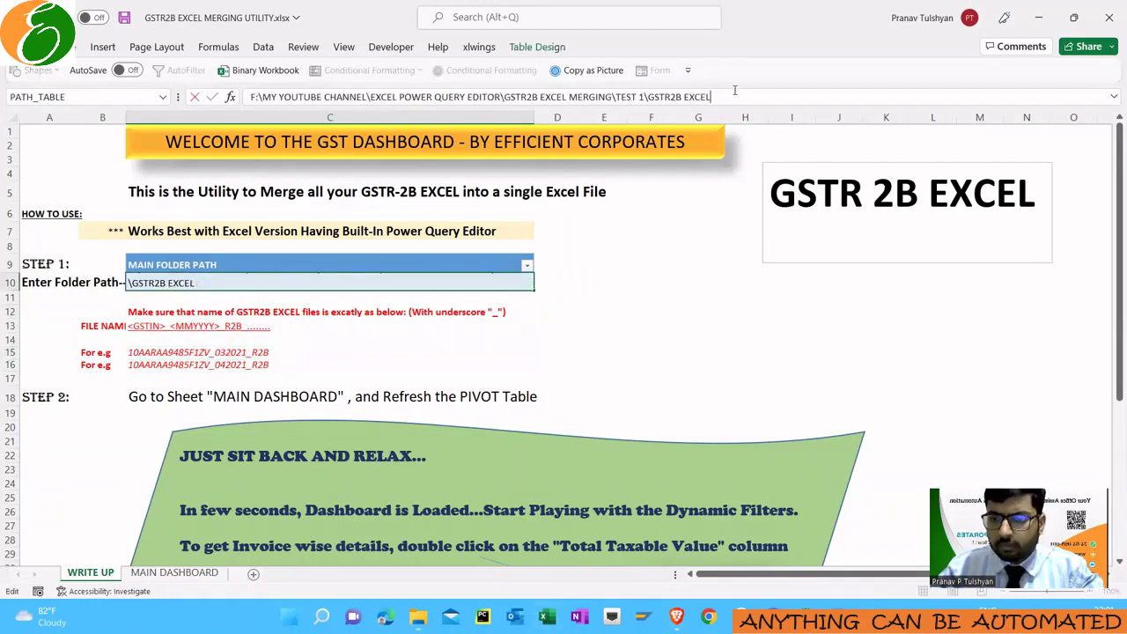
{"action": "left_click", "coordinate": [250, 379]}
{"action": "left_click", "coordinate": [250, 398]}
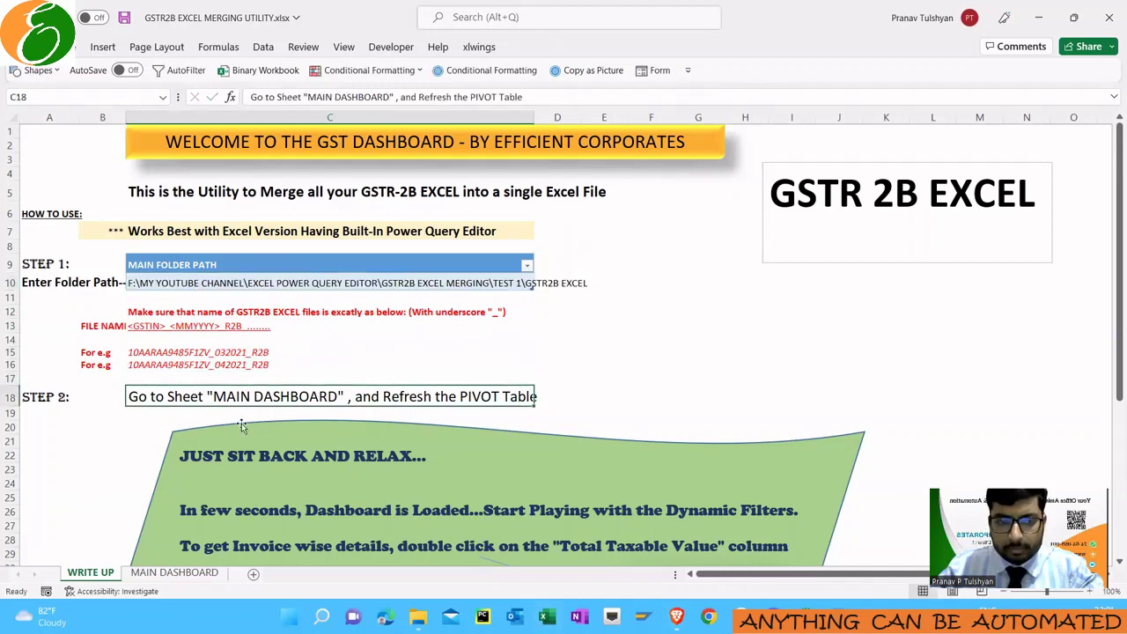
- Refresh the pivot table on the MAIN DASHBOARD sheet
{"action": "left_click", "coordinate": [194, 572]}
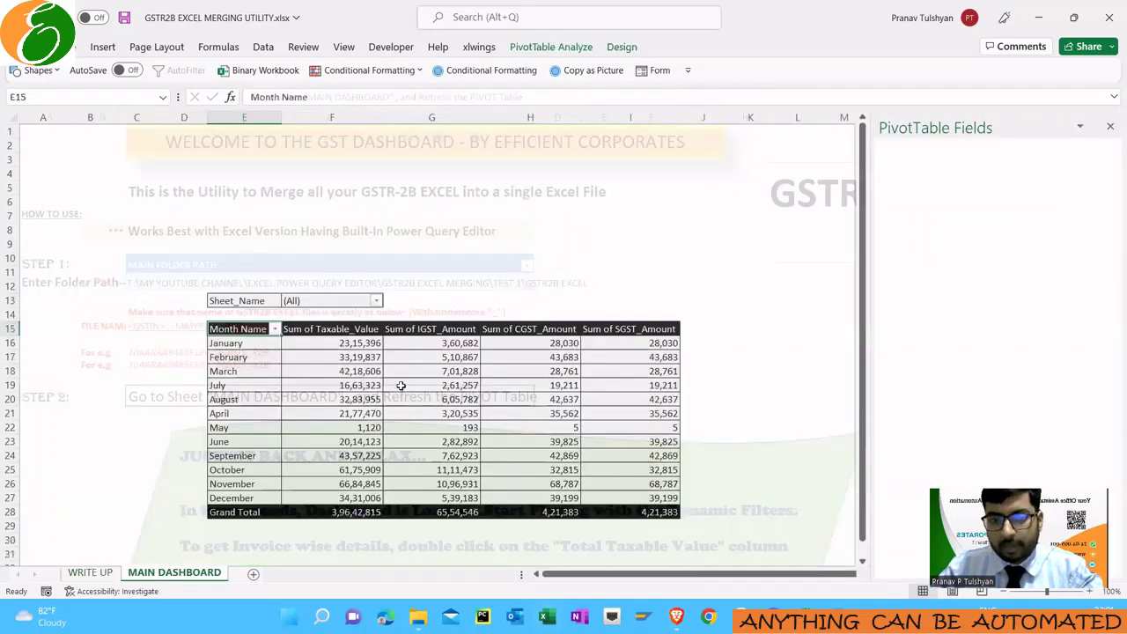
{"action": "right_click", "coordinate": [403, 386]}
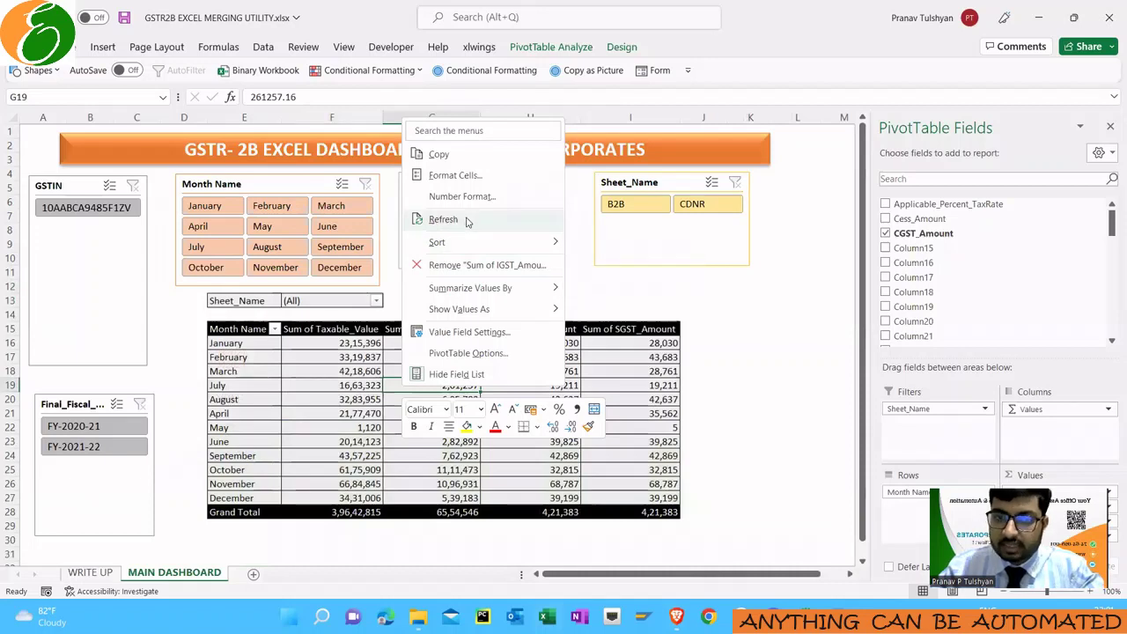
{"action": "left_click", "coordinate": [468, 220]}
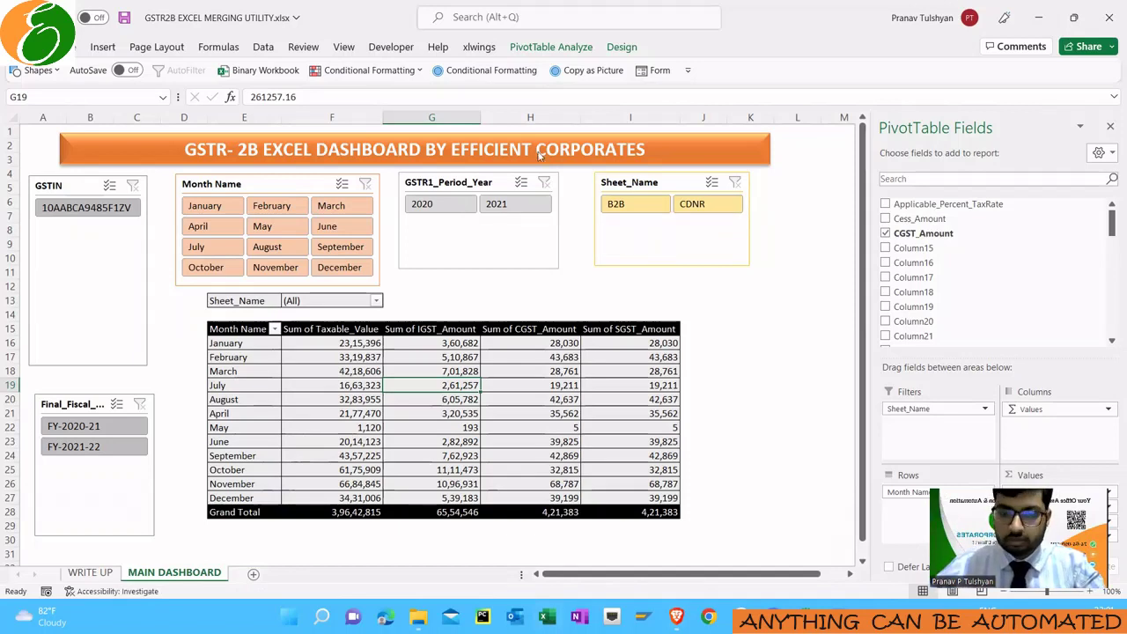
- Review the IGST, CGST, SGST and Taxable Value grand totals
{"action": "left_click_drag", "start_coordinate": [227, 332], "coordinate": [643, 511]}
{"action": "left_click", "coordinate": [643, 511]}
{"action": "key", "text": "Left"}
{"action": "key", "text": "Left"}
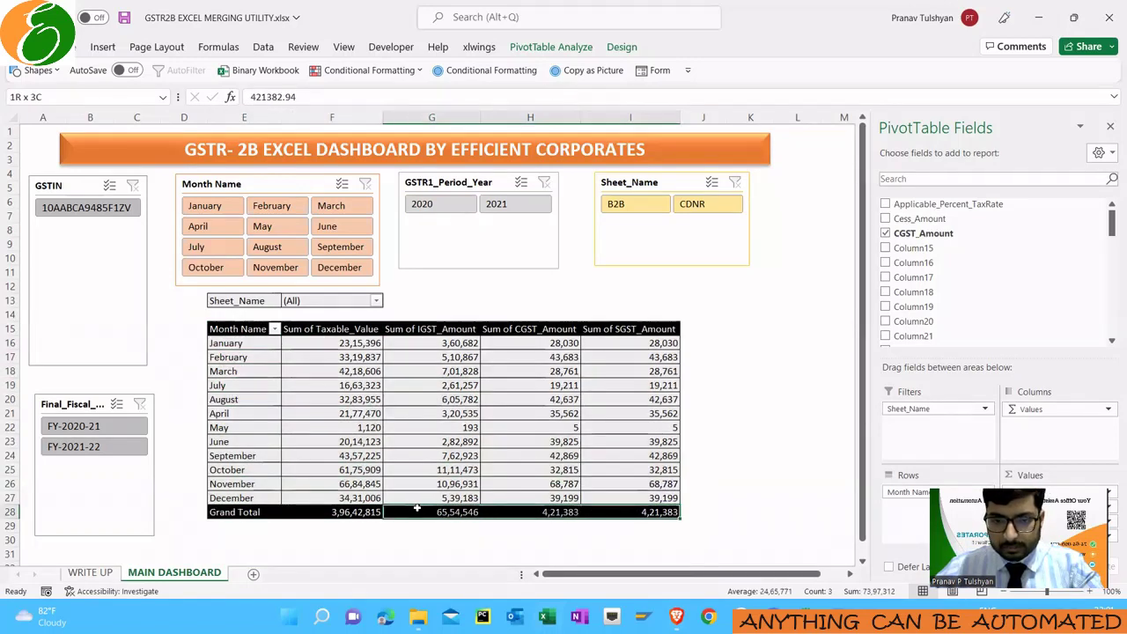
{"action": "key", "text": "Right"}
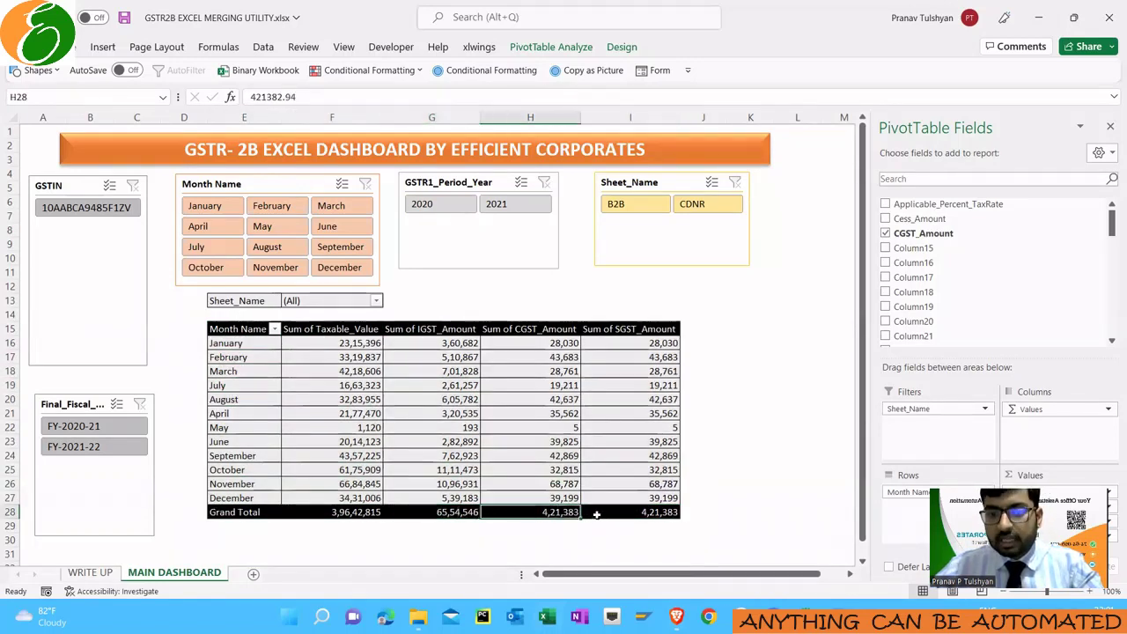
{"action": "key", "text": "Right"}
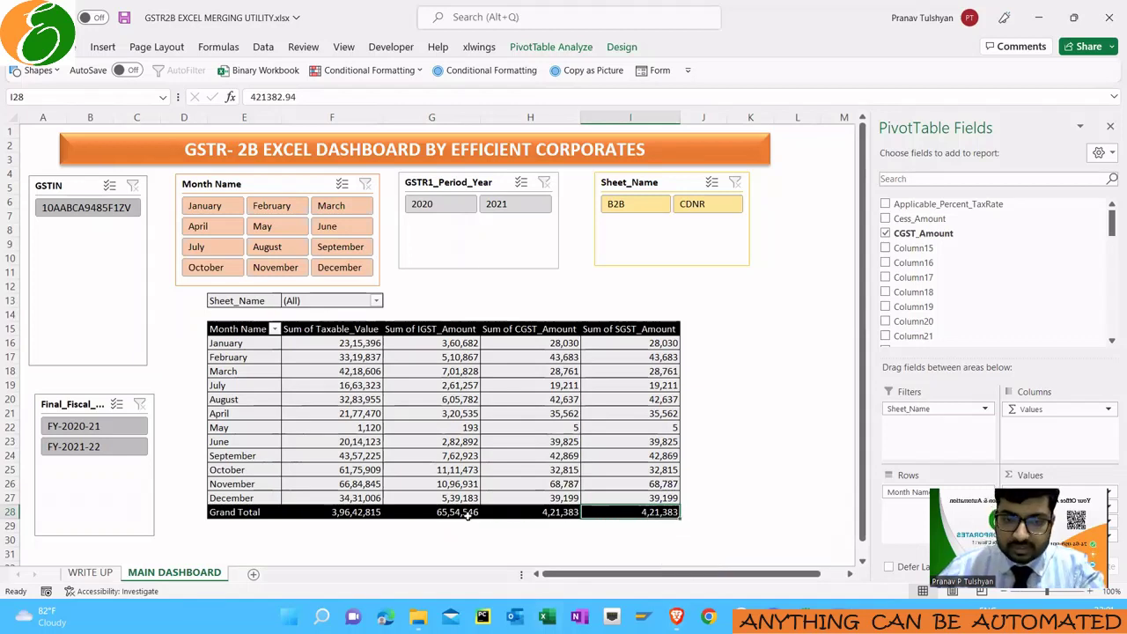
{"action": "left_click", "coordinate": [338, 512]}
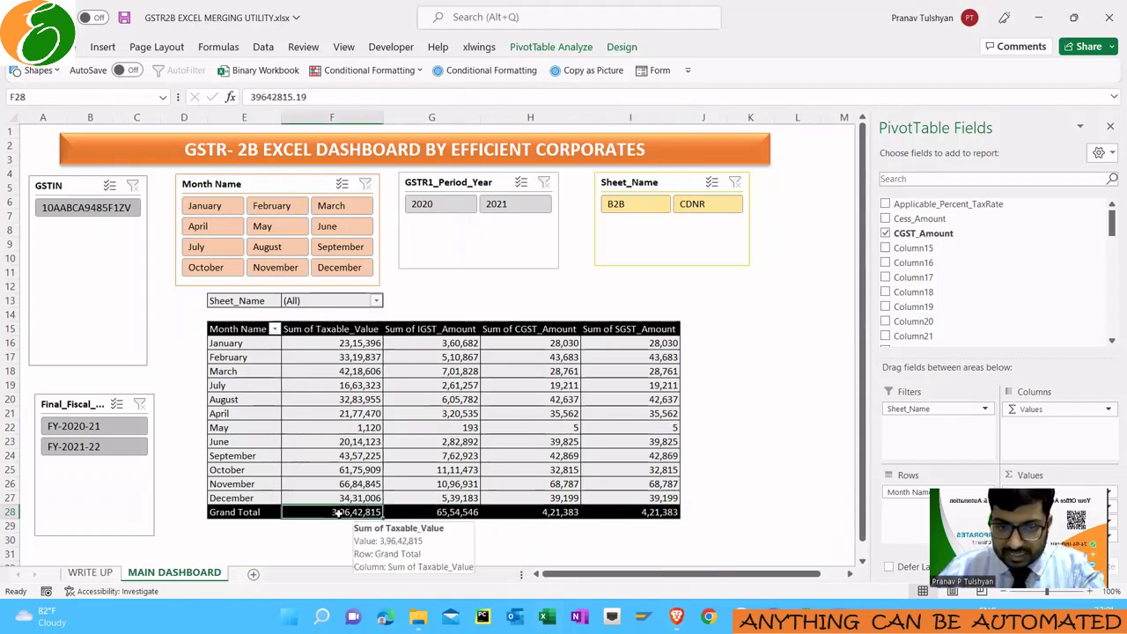
- Drill into the Taxable Value grand total to create Sheet1 and check the table's extent
{"action": "double_click", "coordinate": [338, 513]}
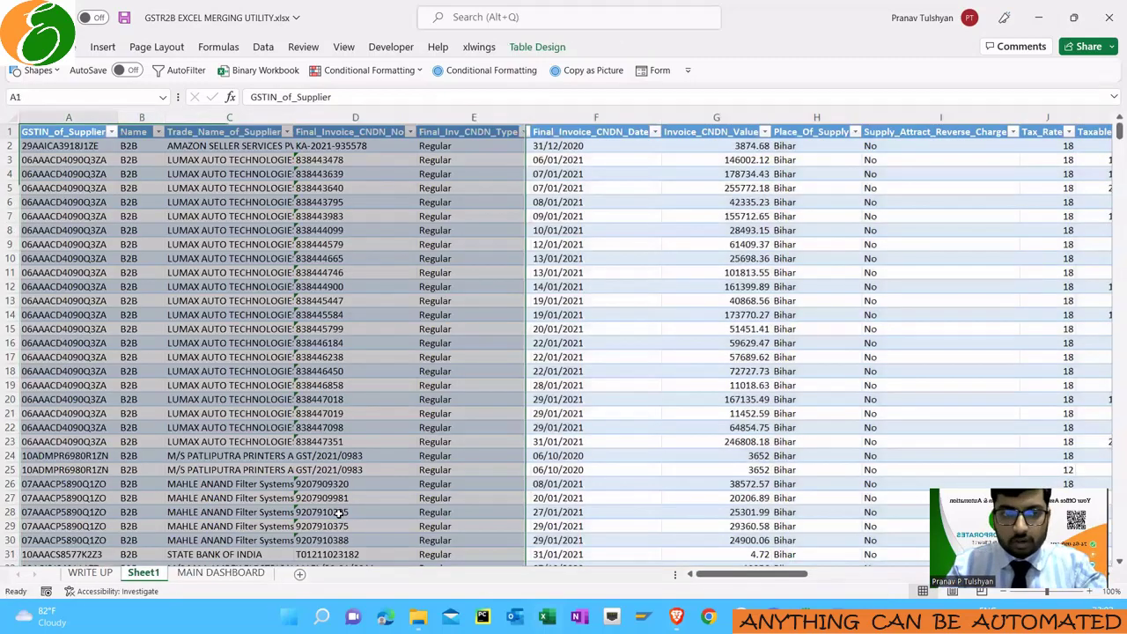
{"action": "key", "text": "ctrl+shift+Right"}
{"action": "key", "text": "ctrl+shift+Down"}
{"action": "key", "text": "ctrl+BackSpace"}
{"action": "key", "text": "ctrl+Down"}
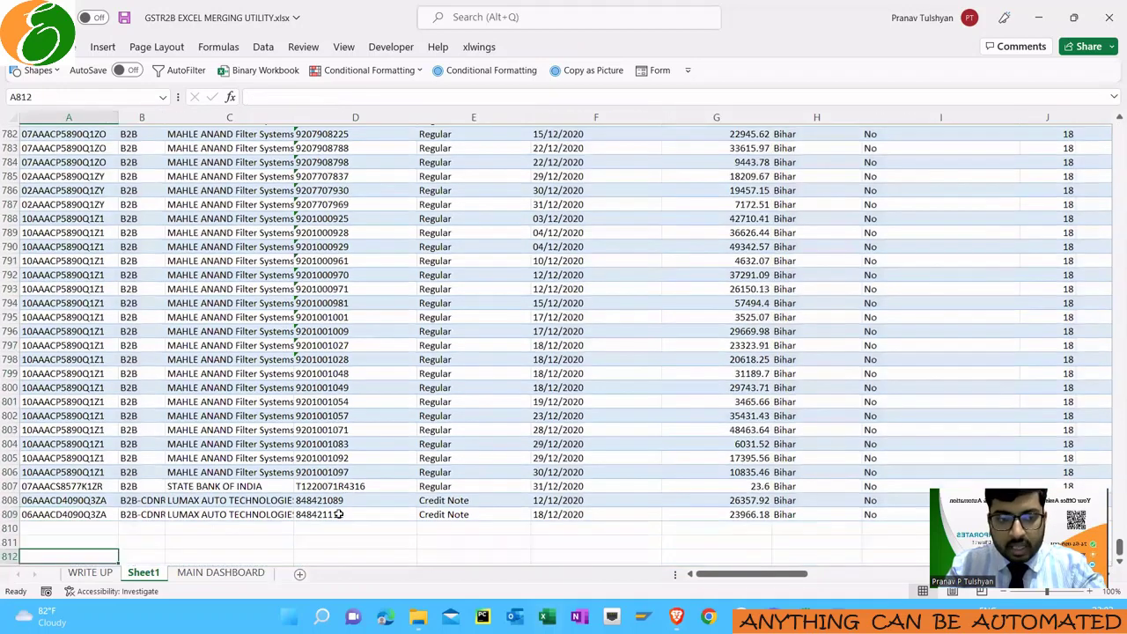
{"action": "key", "text": "ctrl+Up"}
- Inspect the row 4 invoice's number, date, reverse charge and tax amounts
{"action": "key", "text": "Right"}
{"action": "key", "text": "Right"}
{"action": "key", "text": "Right"}
{"action": "key", "text": "Right"}
{"action": "key", "text": "Right"}
{"action": "key", "text": "Right"}
{"action": "key", "text": "Right"}
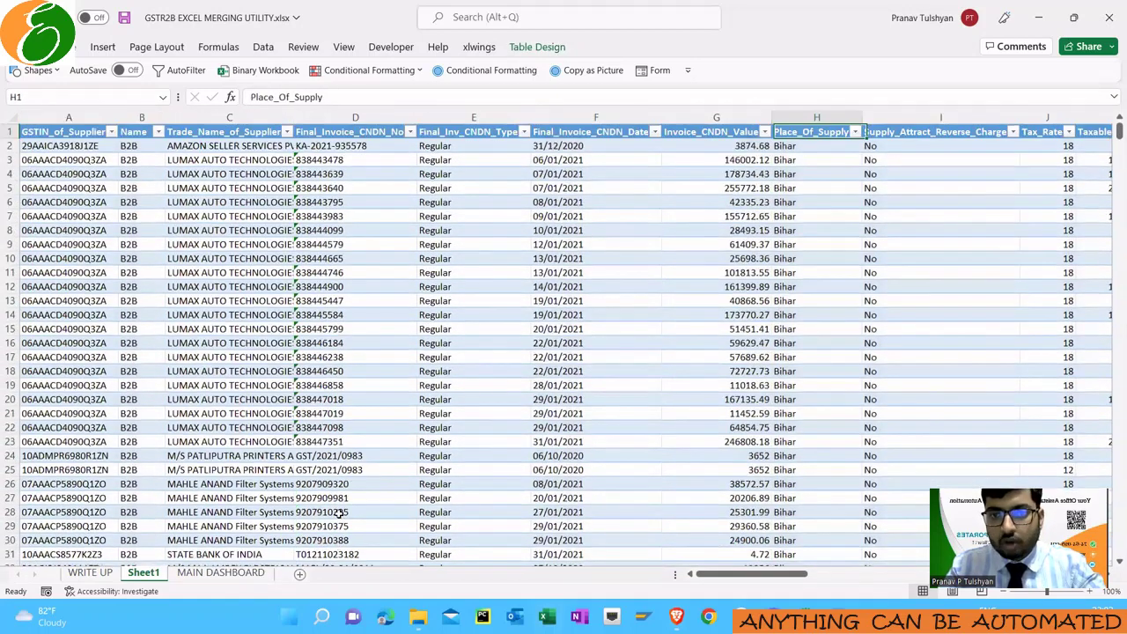
{"action": "key", "text": "Left"}
{"action": "key", "text": "Left"}
{"action": "key", "text": "Left"}
{"action": "key", "text": "Left"}
{"action": "key", "text": "Down"}
{"action": "key", "text": "Down"}
{"action": "key", "text": "Down"}
{"action": "key", "text": "shift+space"}
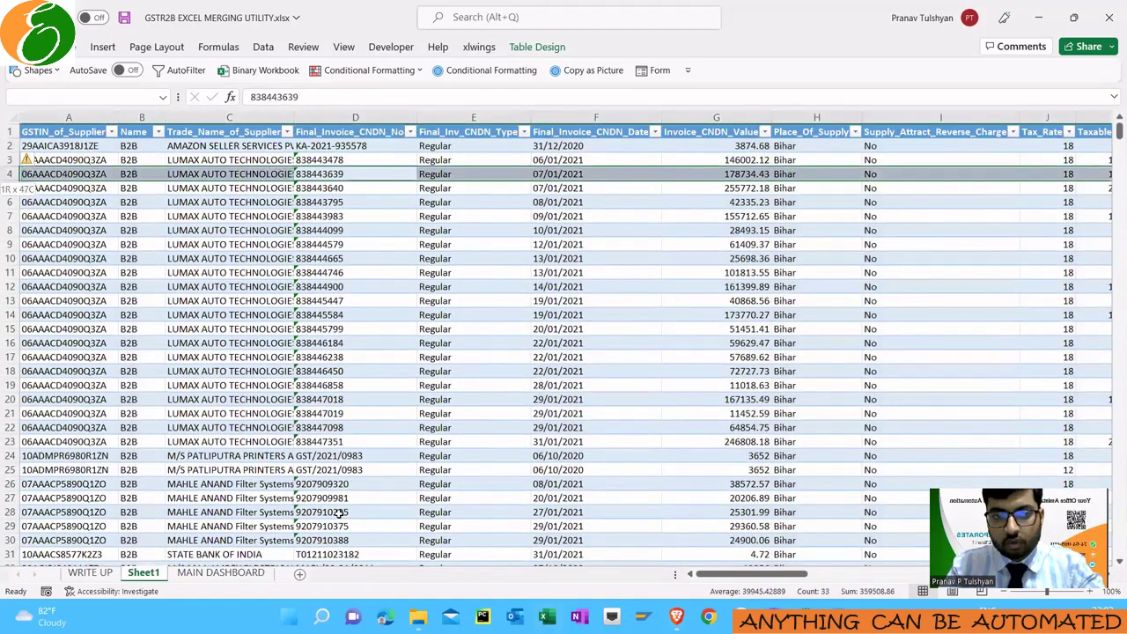
{"action": "key", "text": "Left"}
{"action": "key", "text": "Right"}
{"action": "key", "text": "Right"}
{"action": "key", "text": "Right"}
{"action": "key", "text": "Right"}
{"action": "key", "text": "Left"}
{"action": "key", "text": "Left"}
{"action": "key", "text": "Left"}
{"action": "key", "text": "Right"}
{"action": "key", "text": "Right"}
{"action": "key", "text": "Right"}
{"action": "key", "text": "Right"}
{"action": "key", "text": "Right"}
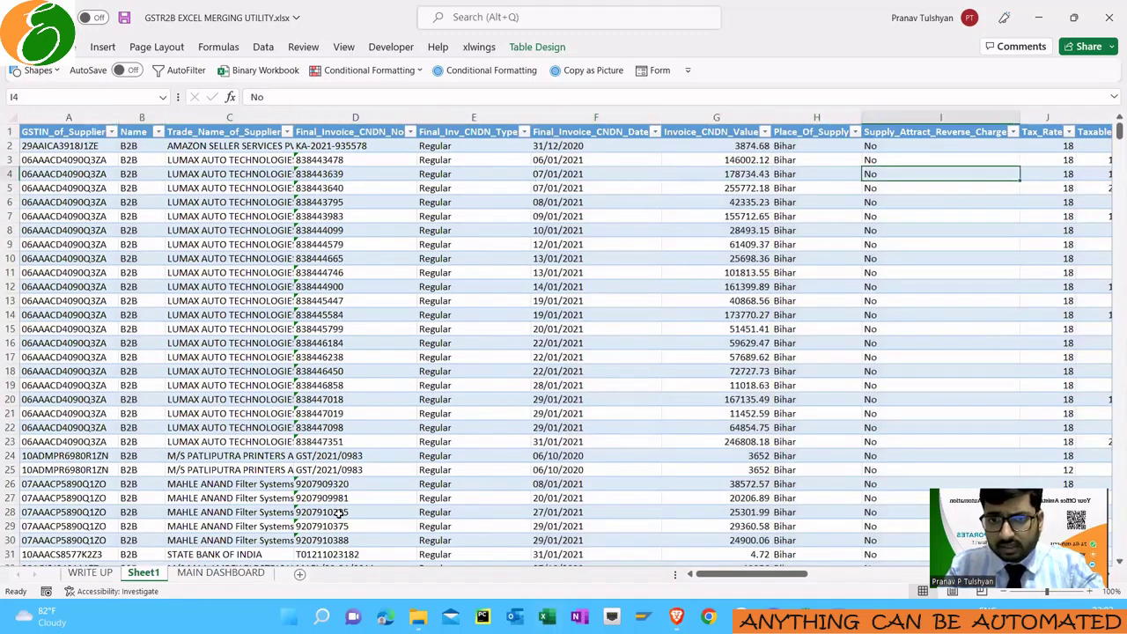
{"action": "key", "text": "Left"}
{"action": "key", "text": "Left"}
{"action": "key", "text": "Left"}
{"action": "key", "text": "Right"}
{"action": "key", "text": "Right"}
{"action": "key", "text": "Right"}
{"action": "key", "text": "Right"}
{"action": "key", "text": "Right"}
{"action": "key", "text": "Right"}
{"action": "key", "text": "Right"}
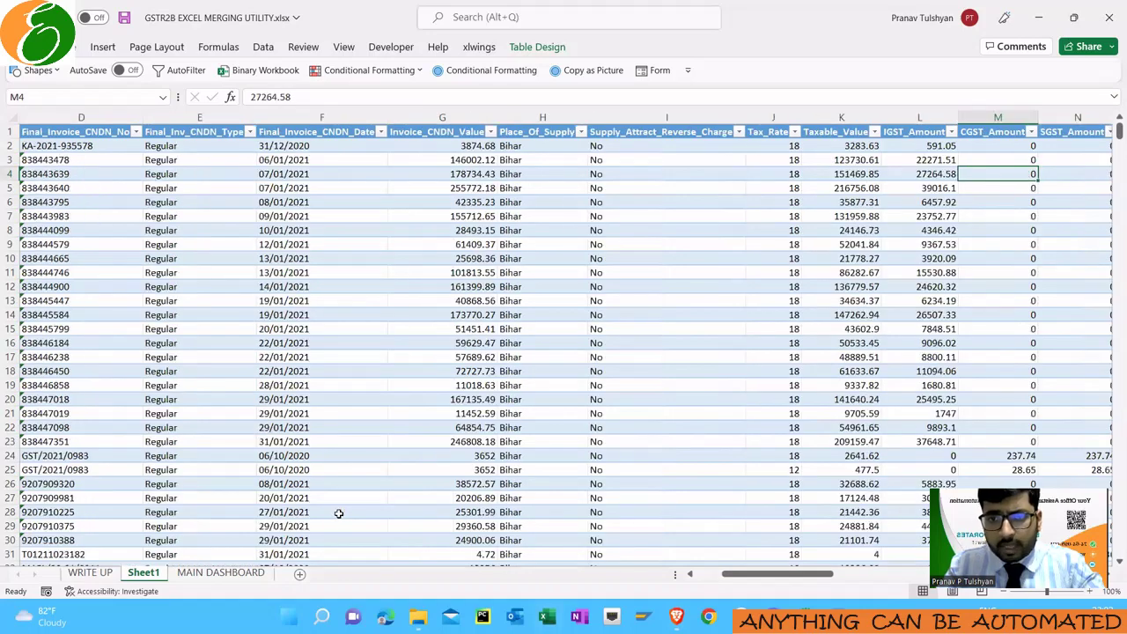
{"action": "key", "text": "Right"}
{"action": "key", "text": "Up"}
{"action": "key", "text": "Up"}
{"action": "key", "text": "Up"}
{"action": "key", "text": "Right"}
{"action": "key", "text": "Right"}
{"action": "key", "text": "Right"}
{"action": "key", "text": "Right"}
- Filter the ITC_Available column to show only No rows
{"action": "key", "text": "alt+Down"}
{"action": "key", "text": "shift+Tab"}
{"action": "key", "text": "shift+Tab"}
{"action": "key", "text": "shift+Tab"}
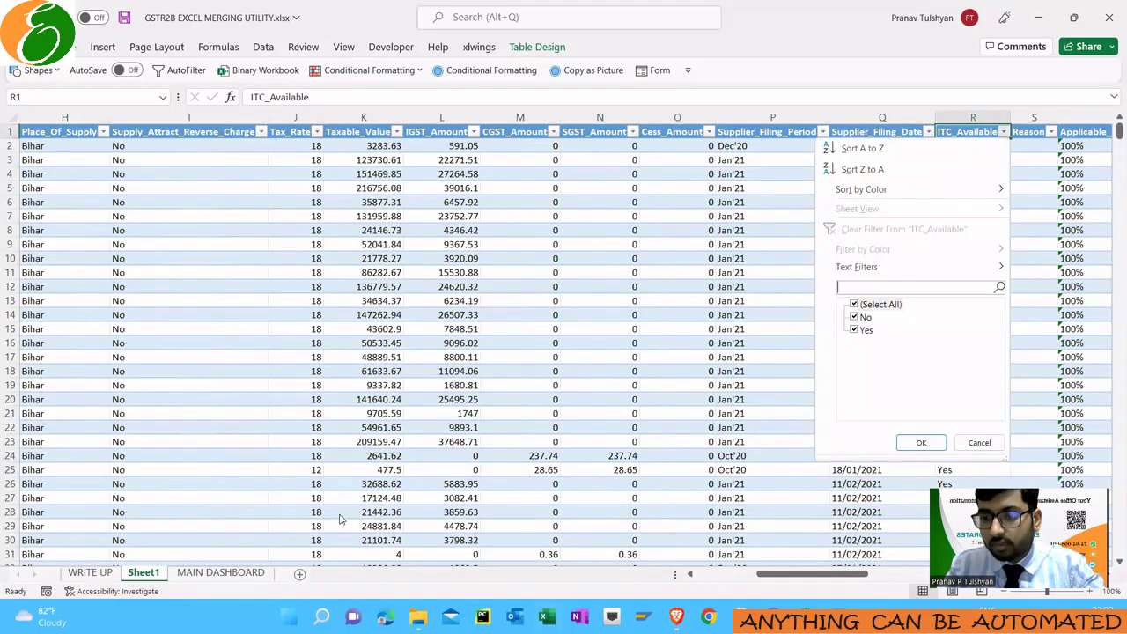
{"action": "key", "text": "Escape"}
{"action": "key", "text": "Right"}
{"action": "key", "text": "Right"}
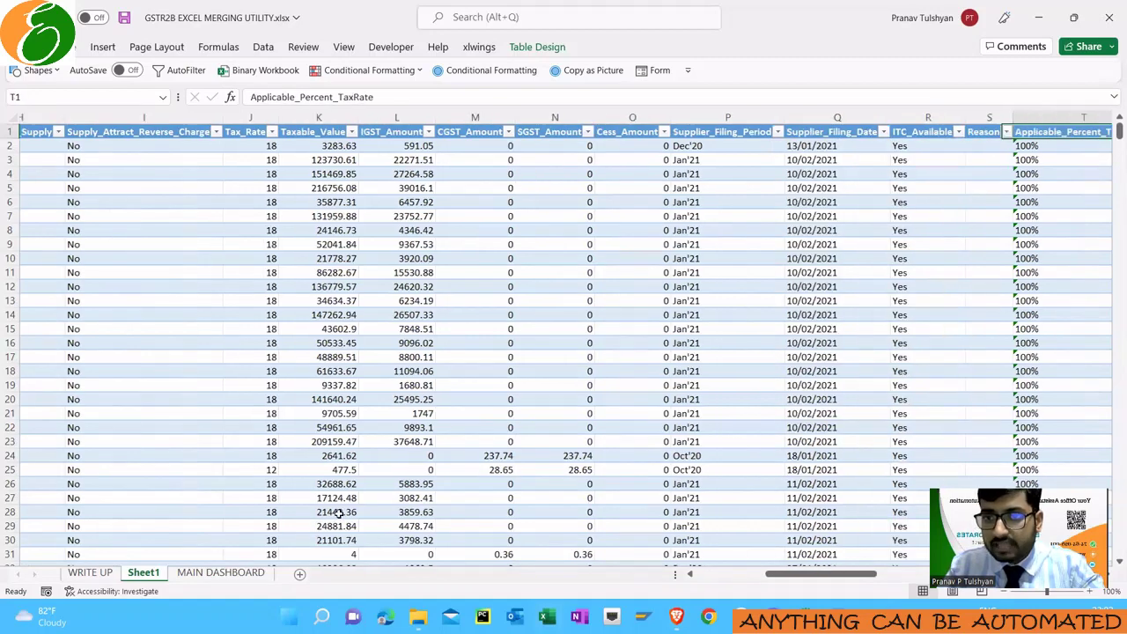
{"action": "key", "text": "Left"}
{"action": "key", "text": "Left"}
{"action": "key", "text": "alt+Down"}
{"action": "key", "text": "Return"}
- Autofit the Reason column and copy the filtered Reason cells
{"action": "key", "text": "Right"}
{"action": "key", "text": "Down"}
{"action": "key", "text": "ctrl+shift+Down"}
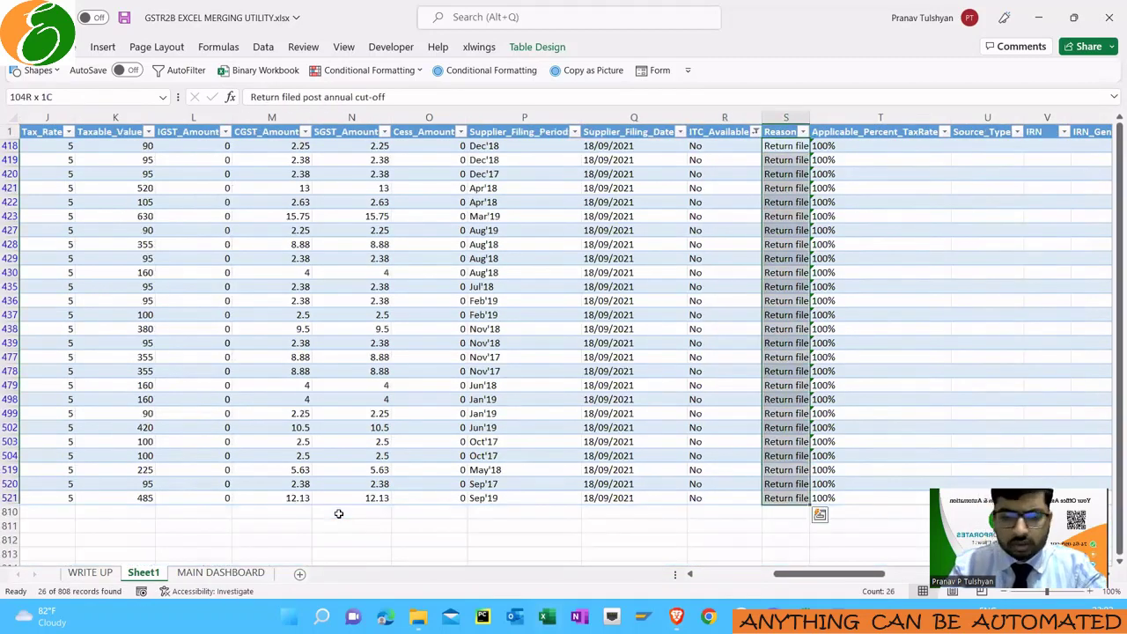
{"action": "key", "text": "alt+h"}
{"action": "key", "text": "o"}
{"action": "key", "text": "i"}
{"action": "key", "text": "ctrl+c"}
- Clear the ITC_Available filter so all rows show again
{"action": "key", "text": "Right"}
{"action": "key", "text": "Right"}
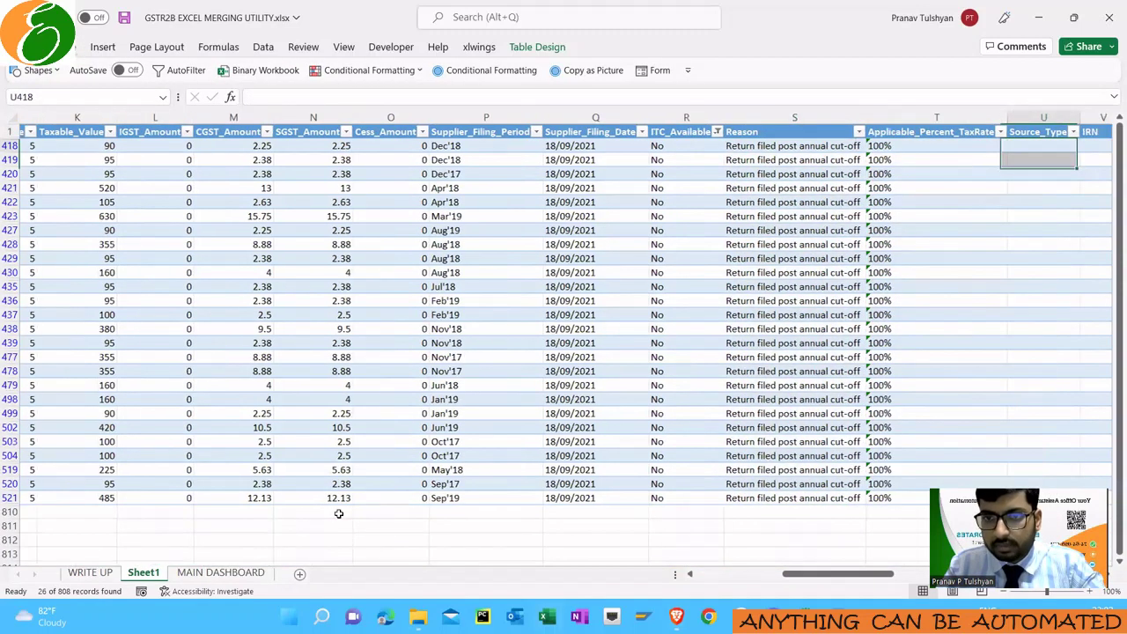
{"action": "key", "text": "Right"}
{"action": "key", "text": "Right"}
{"action": "key", "text": "Right"}
{"action": "key", "text": "Right"}
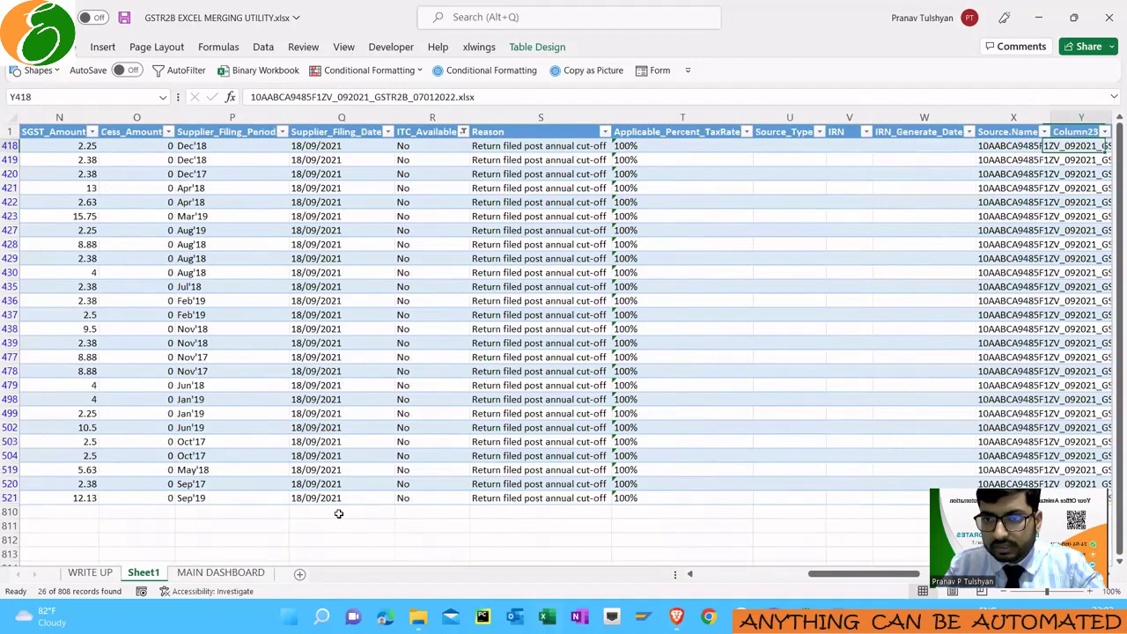
{"action": "key", "text": "Right"}
{"action": "key", "text": "Right"}
{"action": "key", "text": "Right"}
{"action": "key", "text": "Right"}
{"action": "key", "text": "Right"}
{"action": "key", "text": "Right"}
{"action": "key", "text": "Right"}
{"action": "key", "text": "alt+d"}
{"action": "key", "text": "f"}
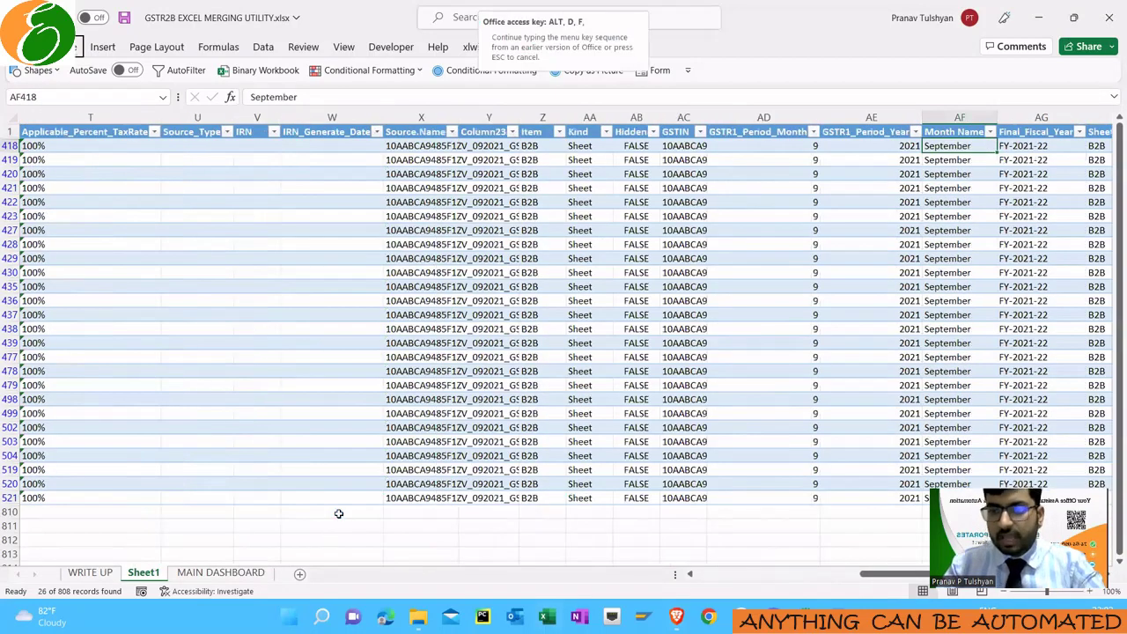
{"action": "key", "text": "s"}
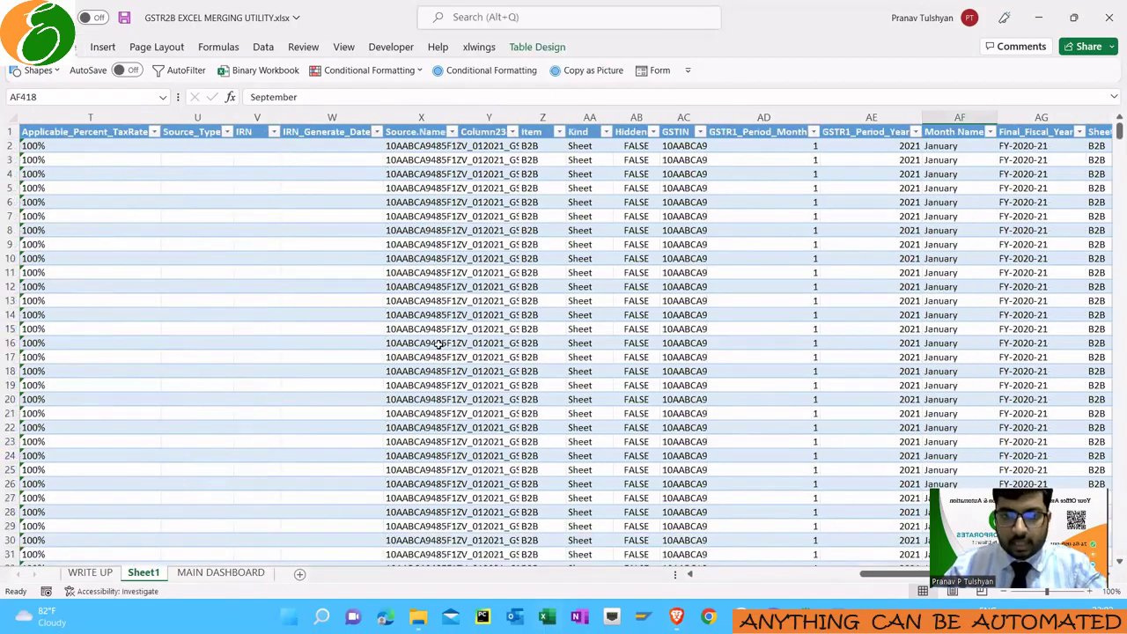
{"action": "left_click", "coordinate": [400, 133]}
{"action": "left_click", "coordinate": [479, 132]}
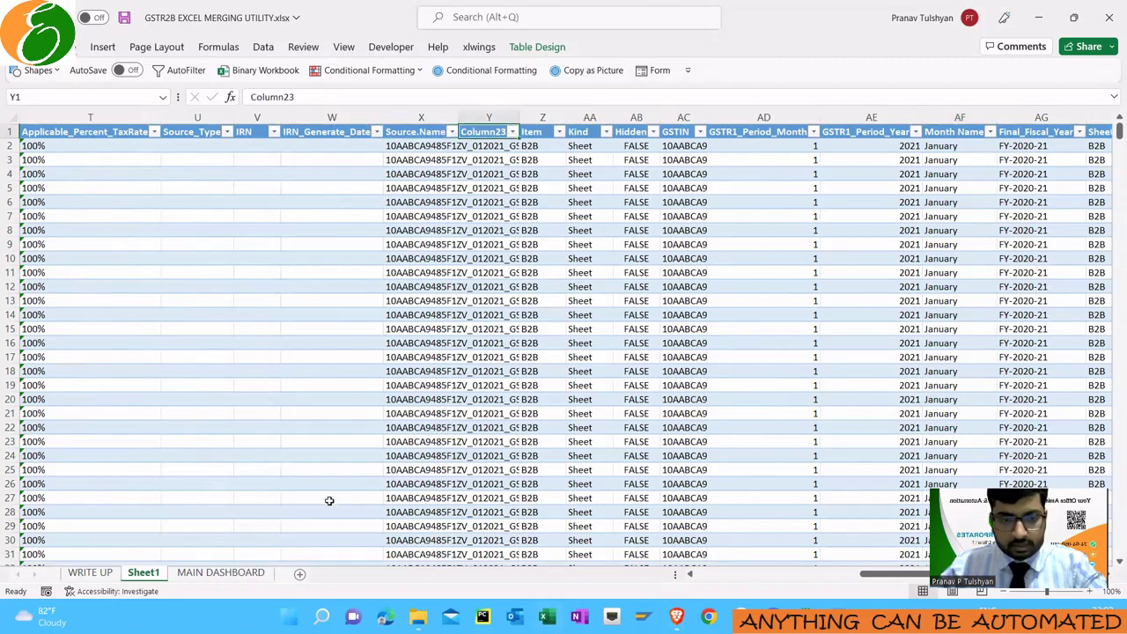
- Look over the MAIN DASHBOARD and Sheet1 tabs, ending on WRITE UP
{"action": "left_click", "coordinate": [220, 572]}
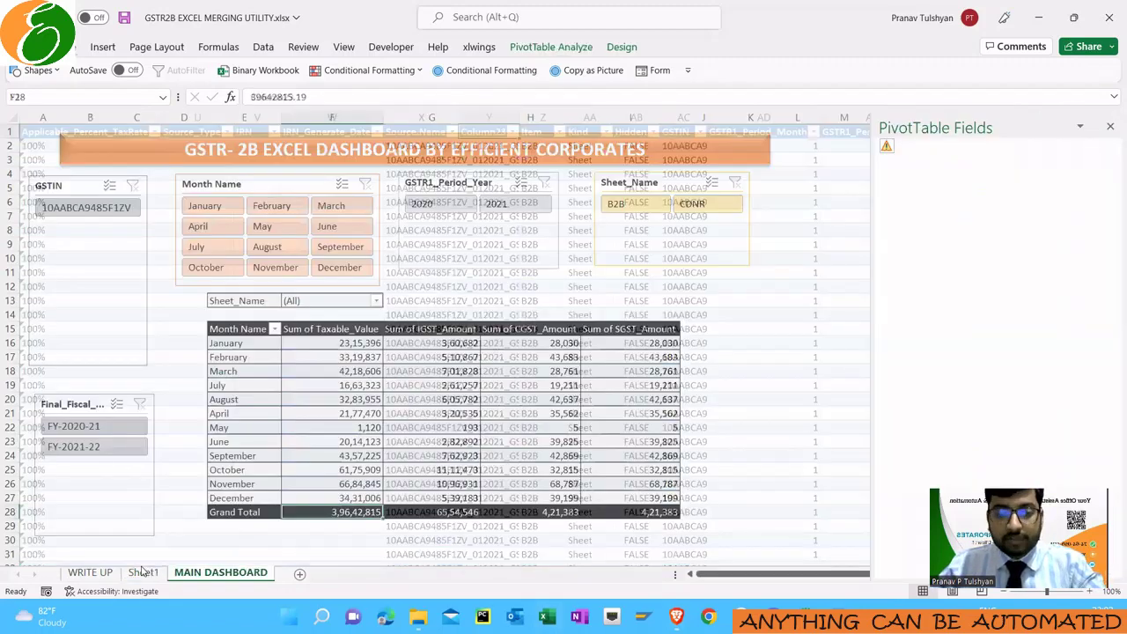
{"action": "left_click", "coordinate": [143, 572]}
{"action": "left_click", "coordinate": [220, 573]}
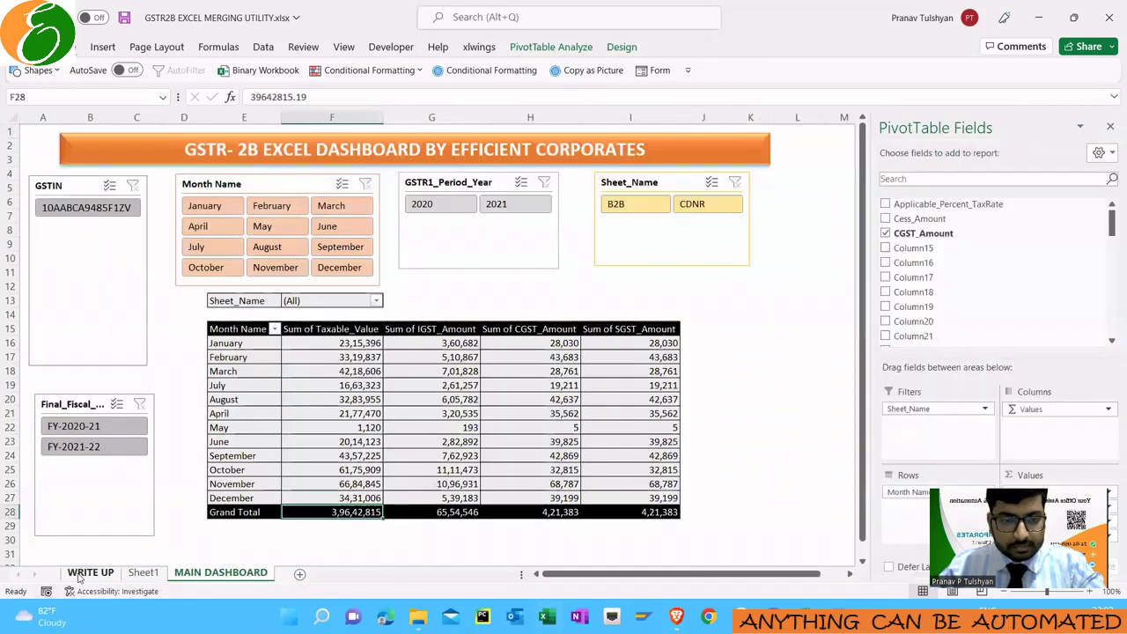
{"action": "left_click", "coordinate": [90, 572]}
- Open the TEST 2 folder in GSTR2B EXCEL MERGING and select its address path
{"action": "key", "text": "alt+Tab"}
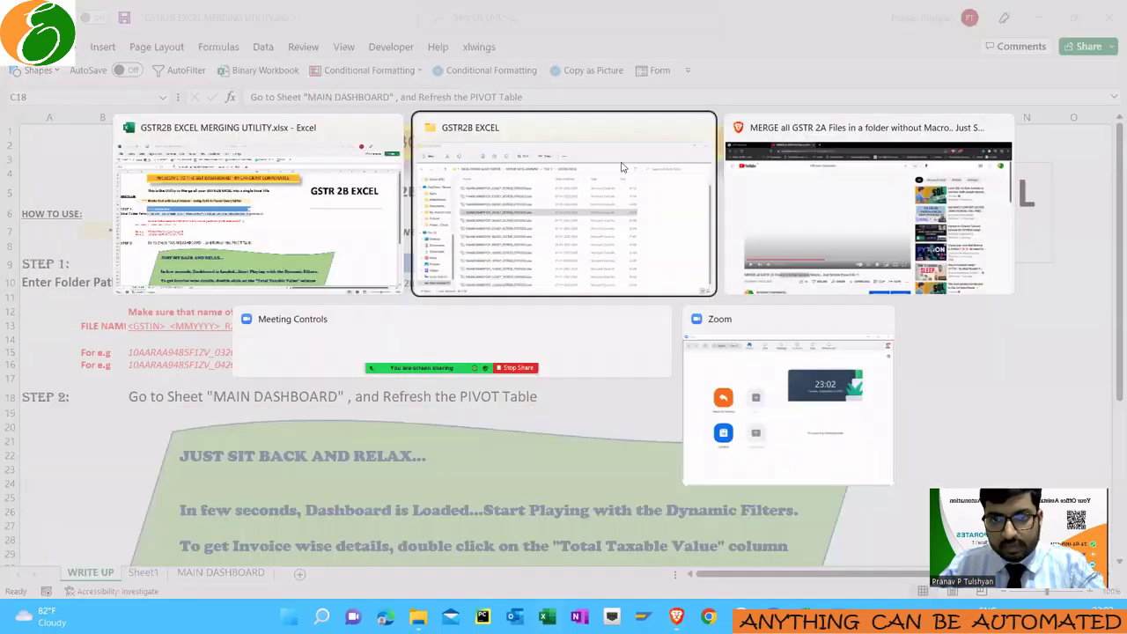
{"action": "left_click", "coordinate": [611, 160]}
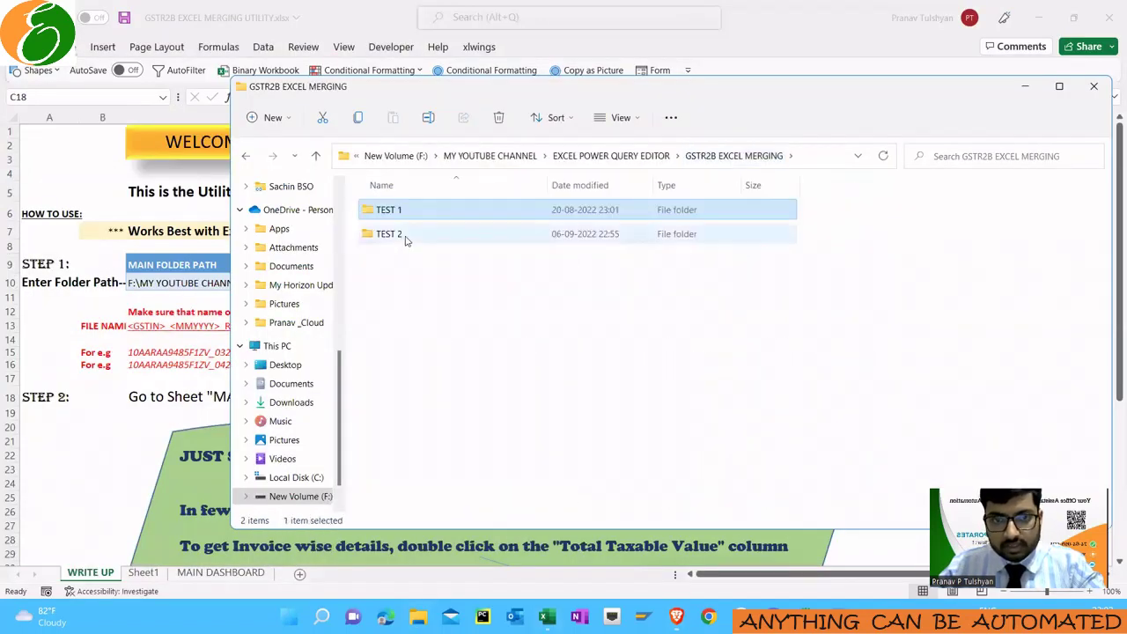
{"action": "double_click", "coordinate": [407, 236]}
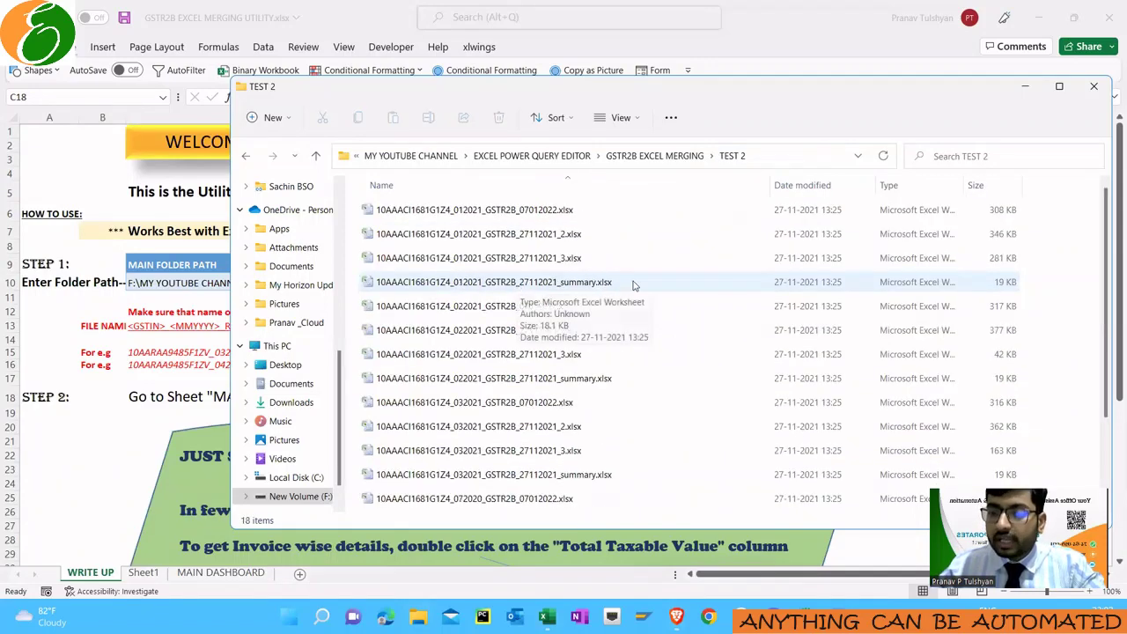
{"action": "left_click", "coordinate": [557, 289]}
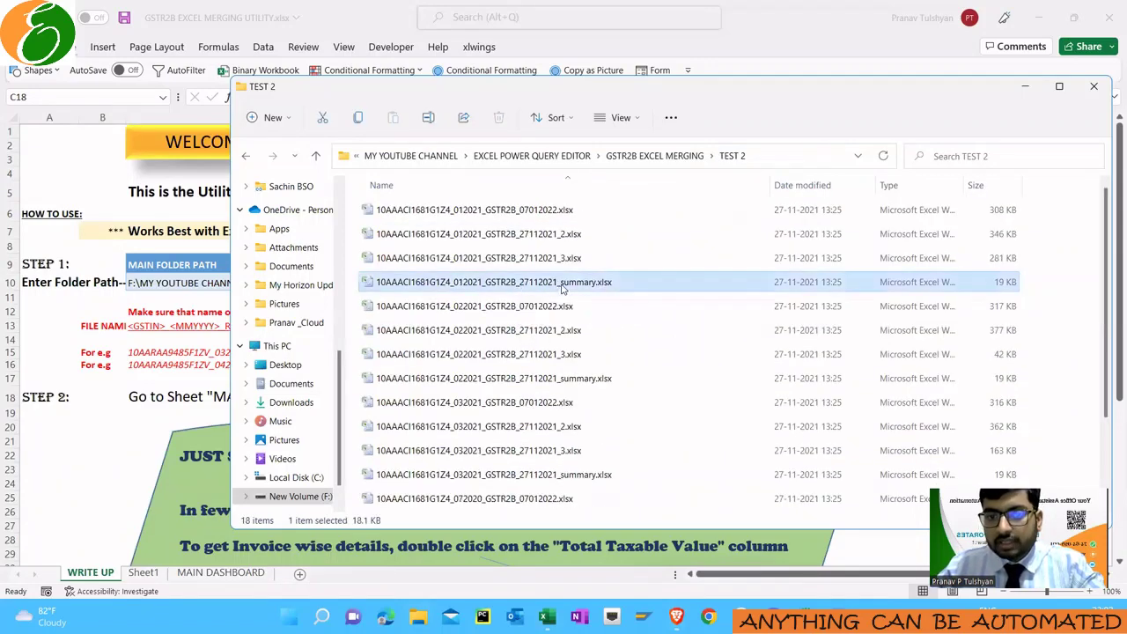
{"action": "left_click", "coordinate": [797, 156]}
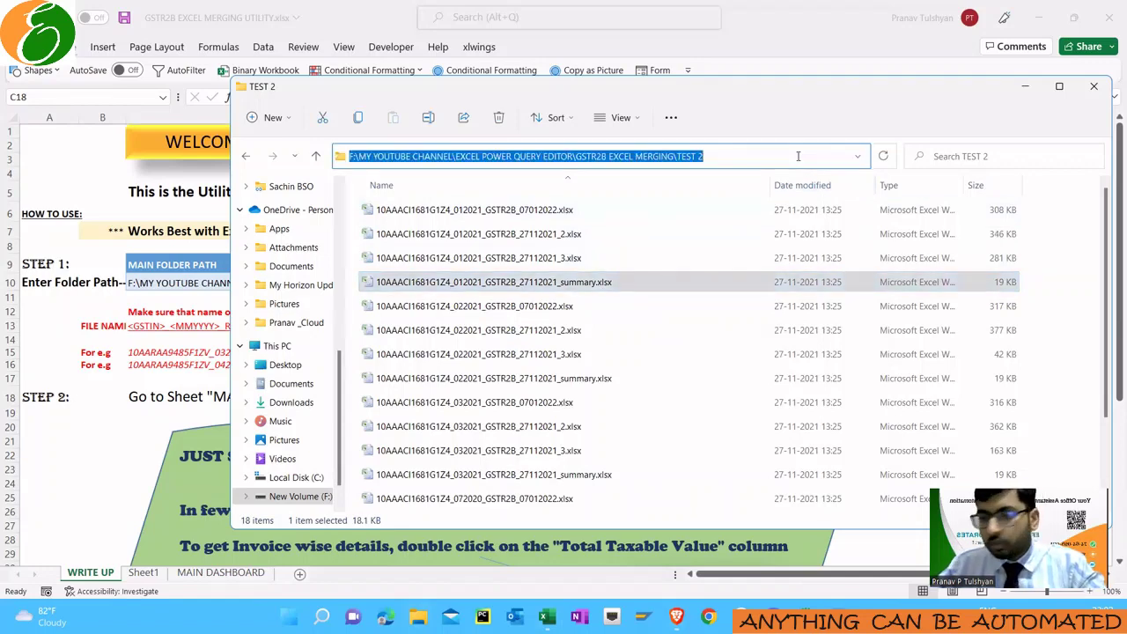
- Replace the C10 folder path with the pasted TEST 2 path
{"action": "key", "text": "alt+Tab"}
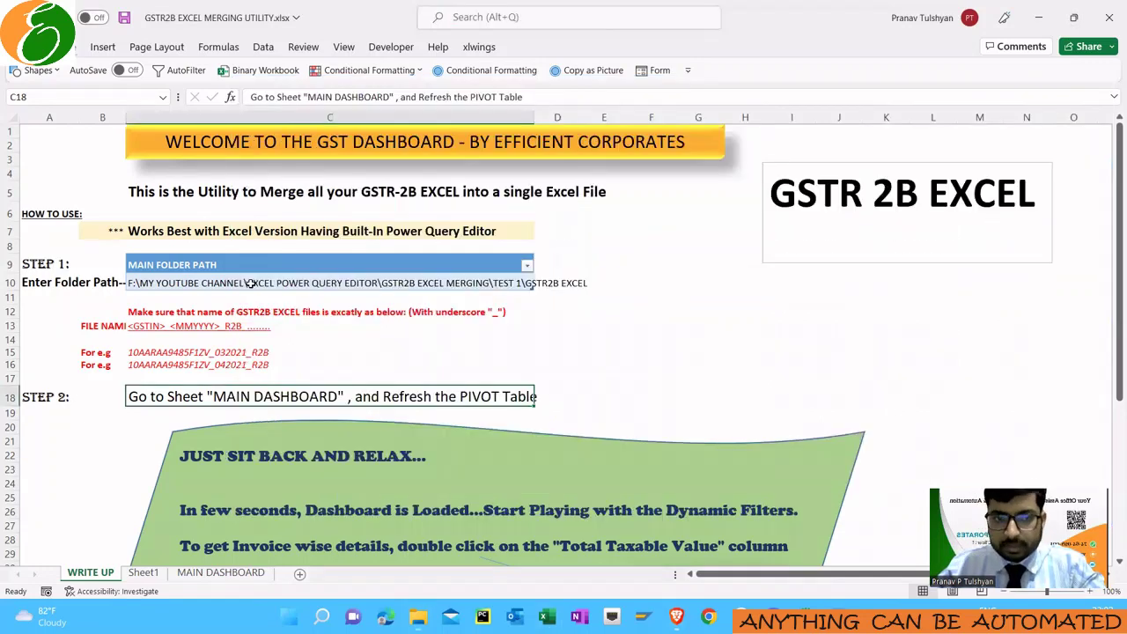
{"action": "left_click", "coordinate": [252, 284]}
{"action": "left_click_drag", "start_coordinate": [742, 99], "coordinate": [110, 93]}
{"action": "key", "text": "ctrl+v"}
{"action": "key", "text": "Return"}
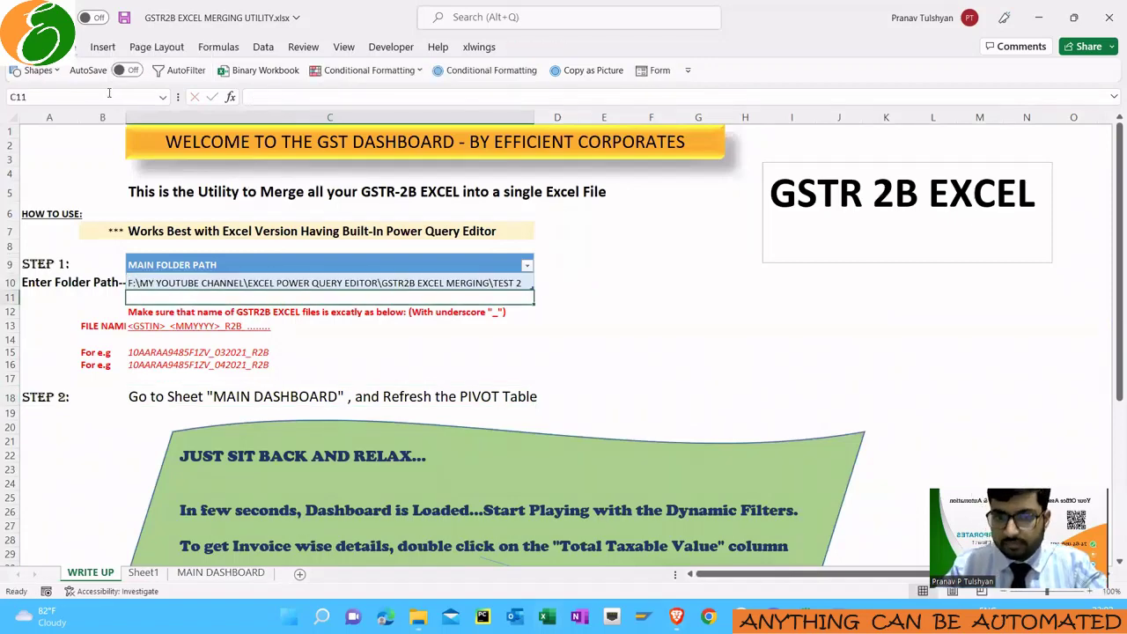
- Glance at a TEST 2 summary workbook, then return to the C10 path cell
{"action": "key", "text": "alt+Tab"}
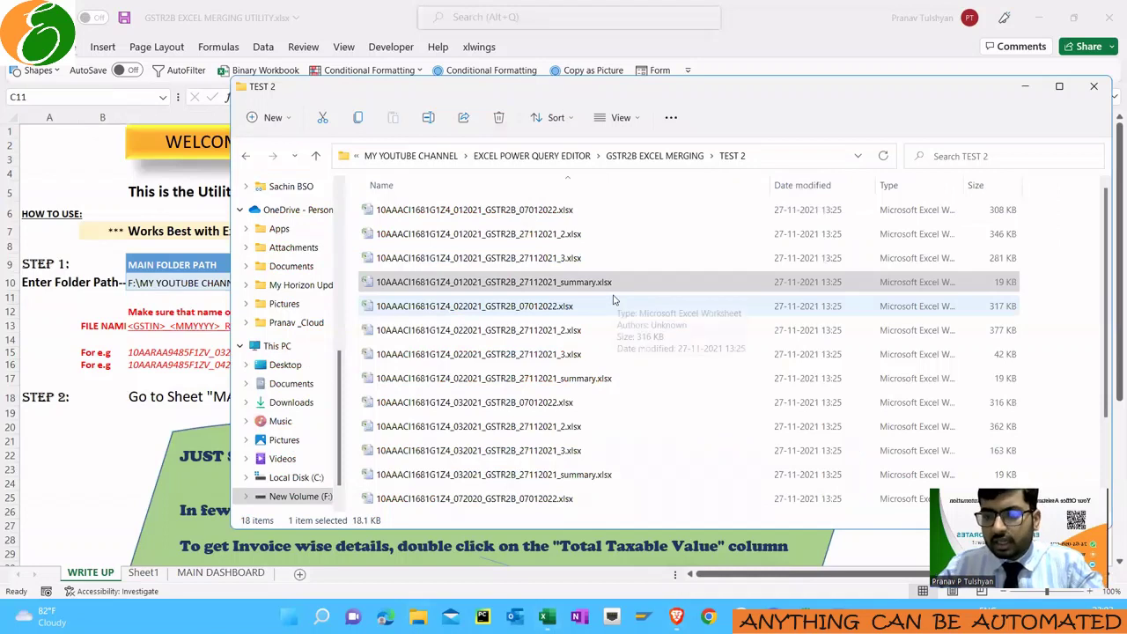
{"action": "left_click", "coordinate": [617, 278]}
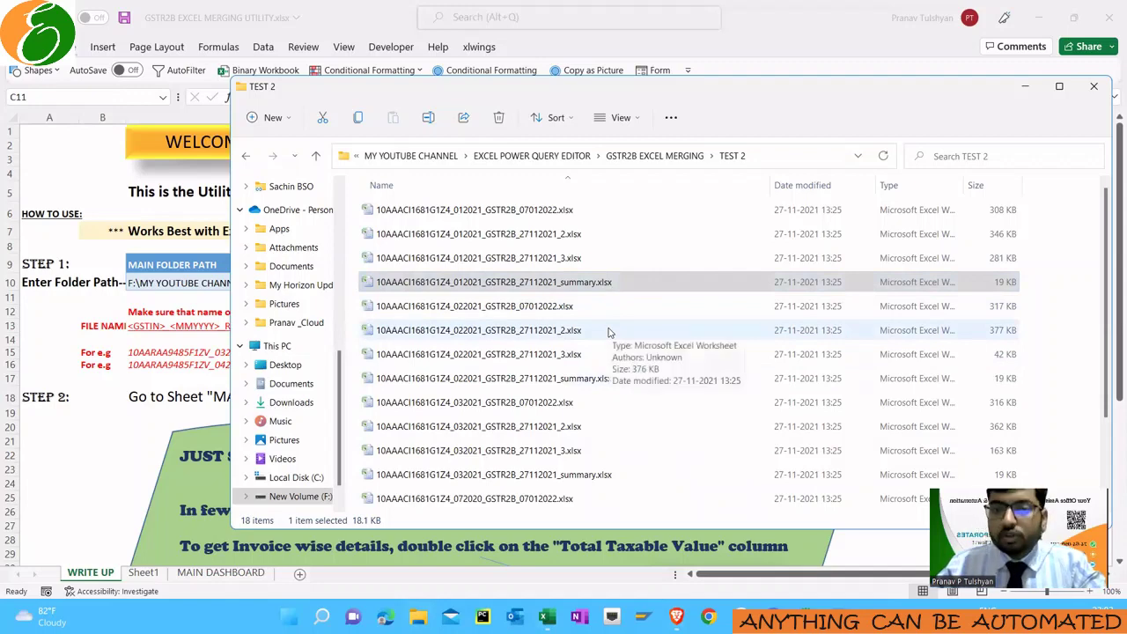
{"action": "key", "text": "alt+Tab"}
{"action": "key", "text": "Up"}
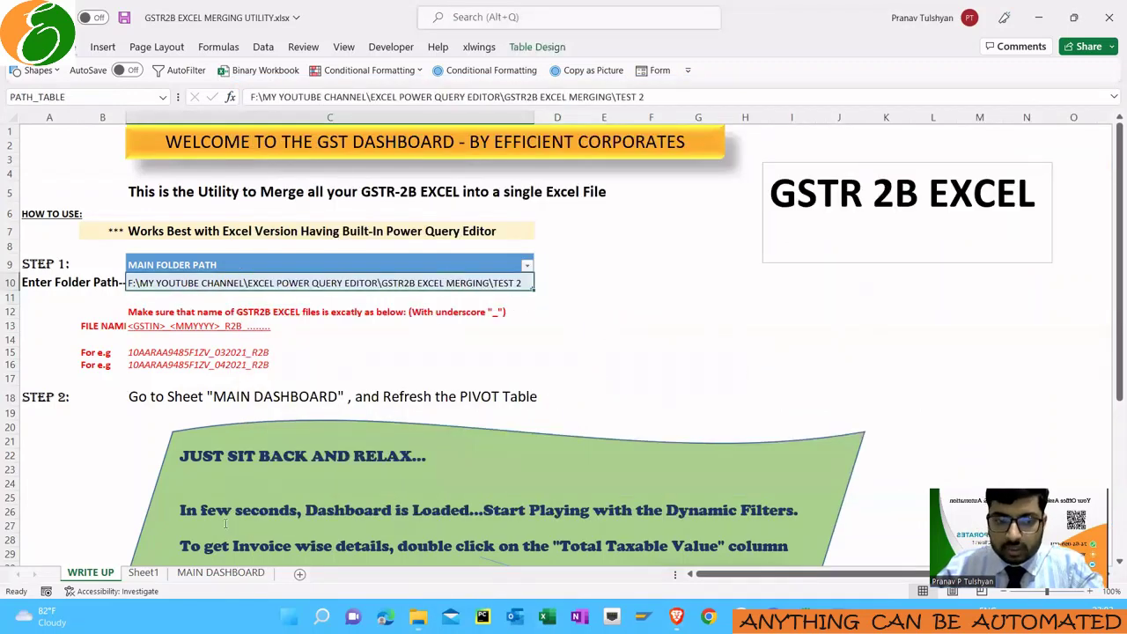
- Delete Sheet1 and refresh the dashboard pivot with the TEST 2 data
{"action": "left_click", "coordinate": [143, 572]}
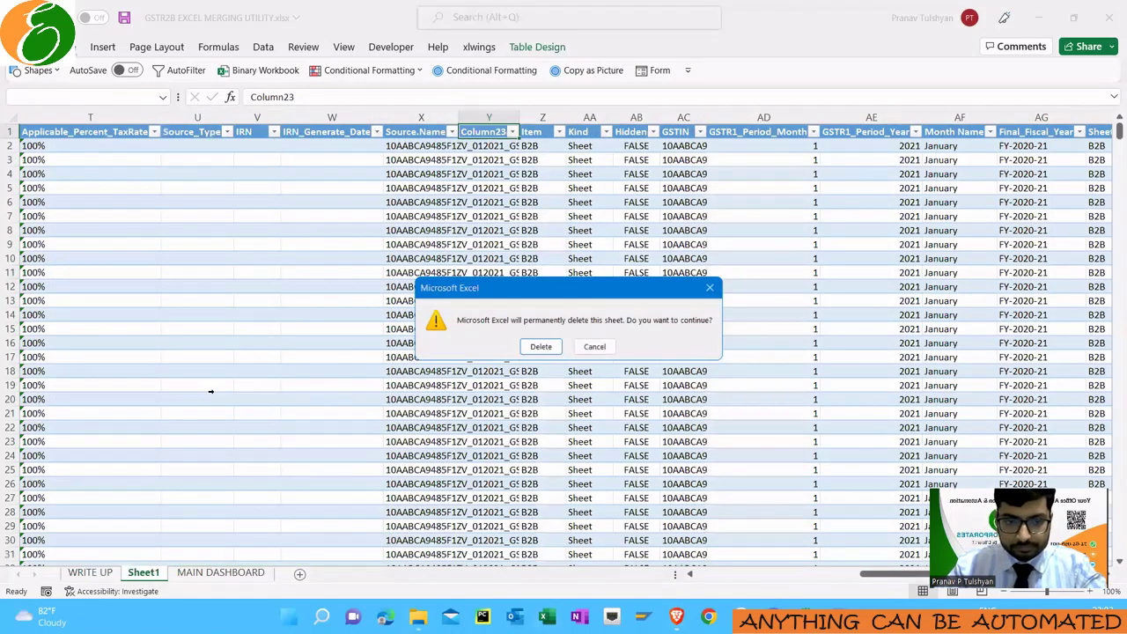
{"action": "key", "text": "Return"}
{"action": "right_click", "coordinate": [466, 374]}
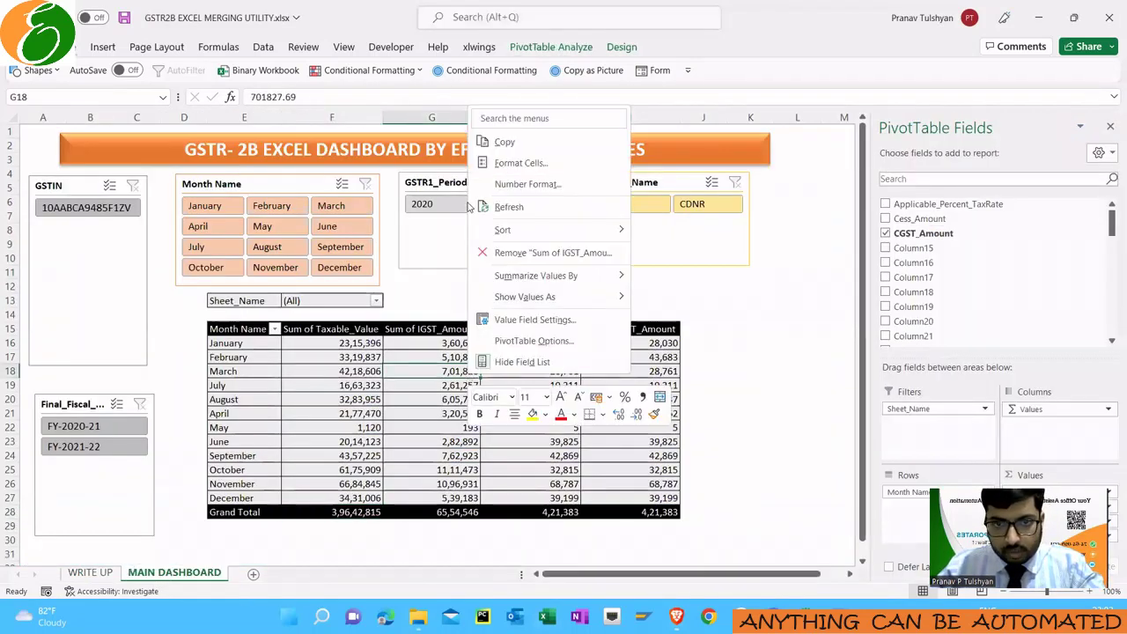
{"action": "left_click", "coordinate": [495, 208]}
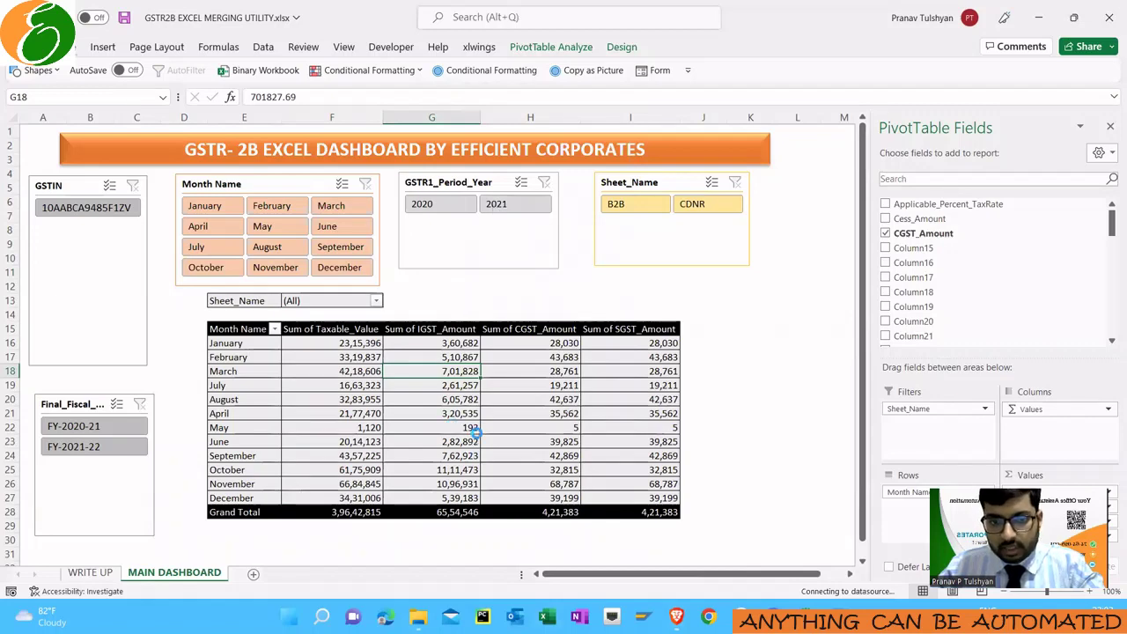
- Check the TEST 2 folder, then select the SGST grand total and January–March SGST amounts
{"action": "key", "text": "alt+Tab"}
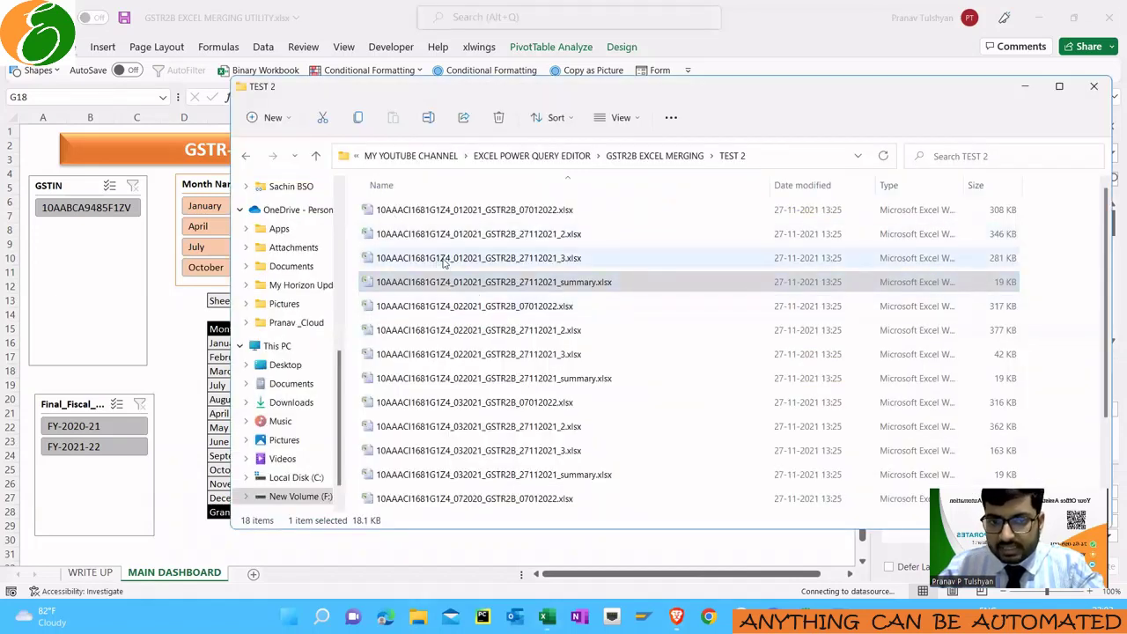
{"action": "scroll", "coordinate": [534, 370], "scroll_direction": "down", "scroll_amount": 2}
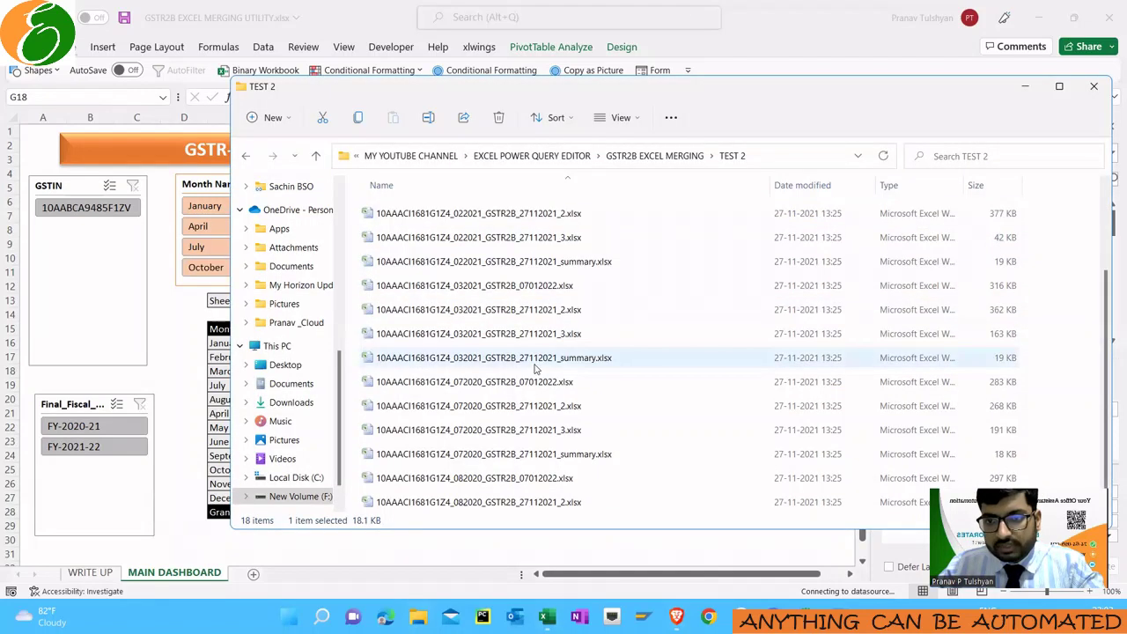
{"action": "key", "text": "alt+Tab"}
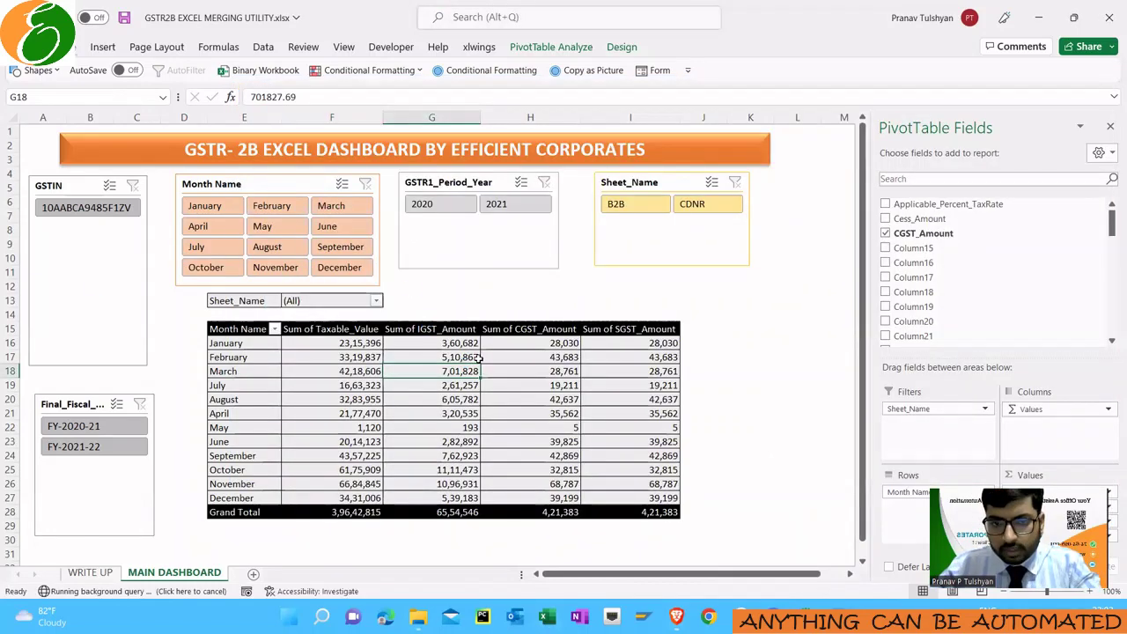
{"action": "left_click", "coordinate": [669, 414]}
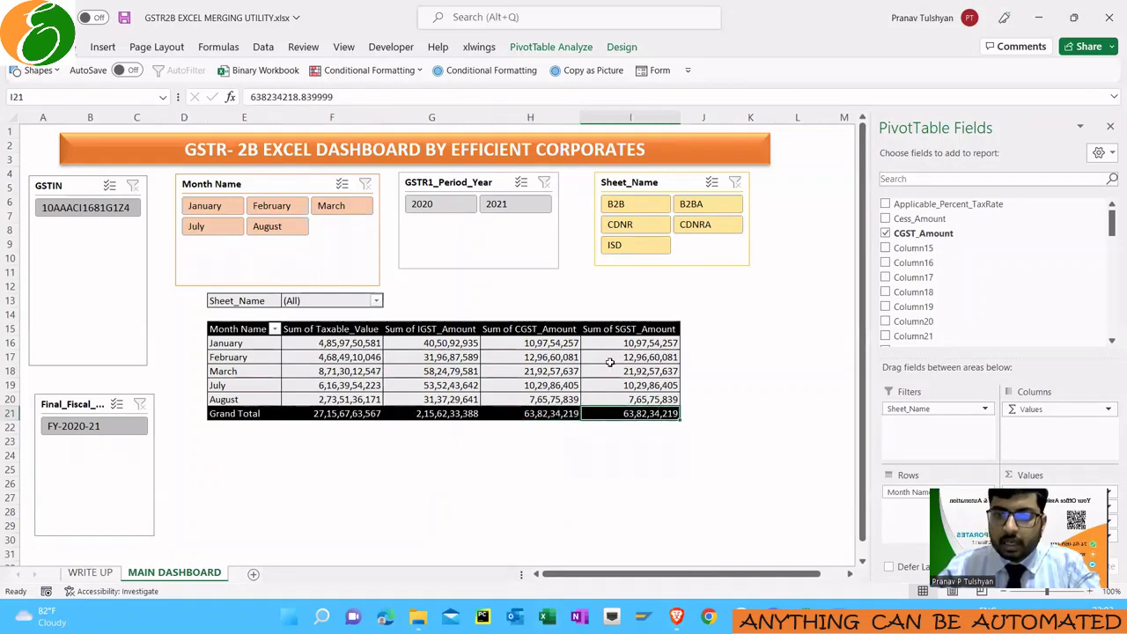
{"action": "left_click_drag", "start_coordinate": [612, 347], "coordinate": [618, 368]}
- Return to the WRITE UP sheet and re-confirm the folder path cell
{"action": "left_click", "coordinate": [92, 573]}
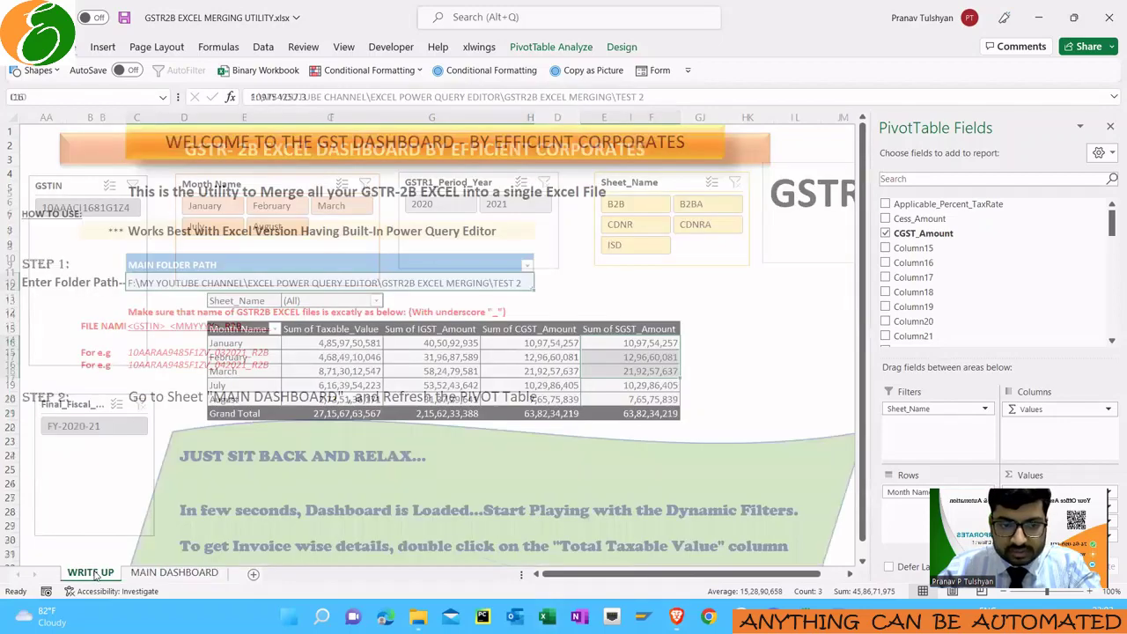
{"action": "key", "text": "alt+Tab"}
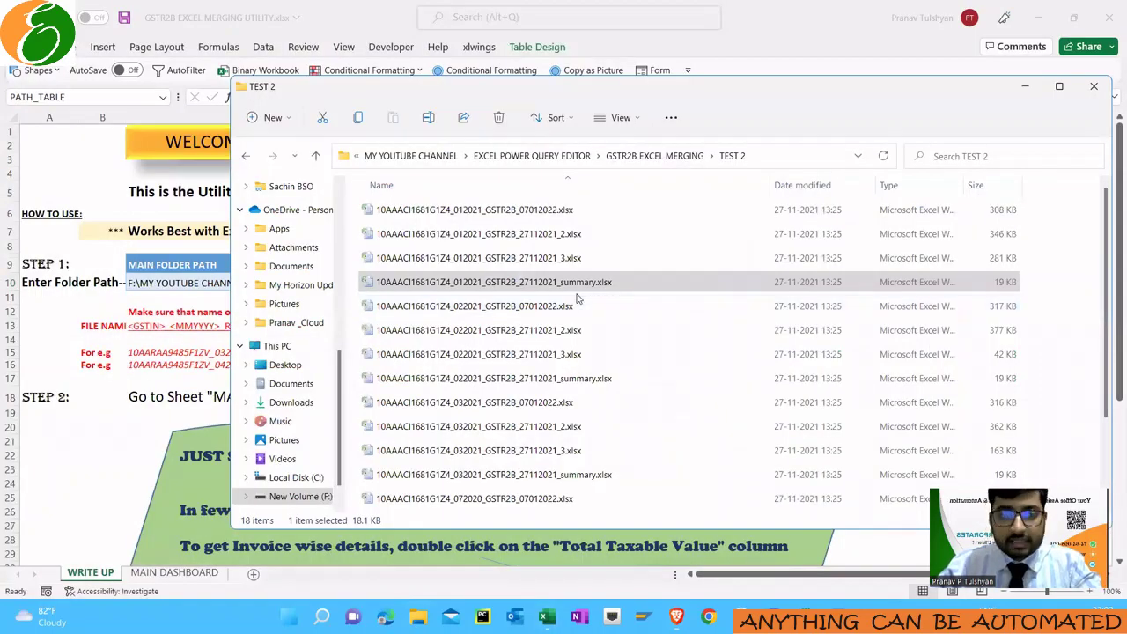
{"action": "key", "text": "alt+Tab"}
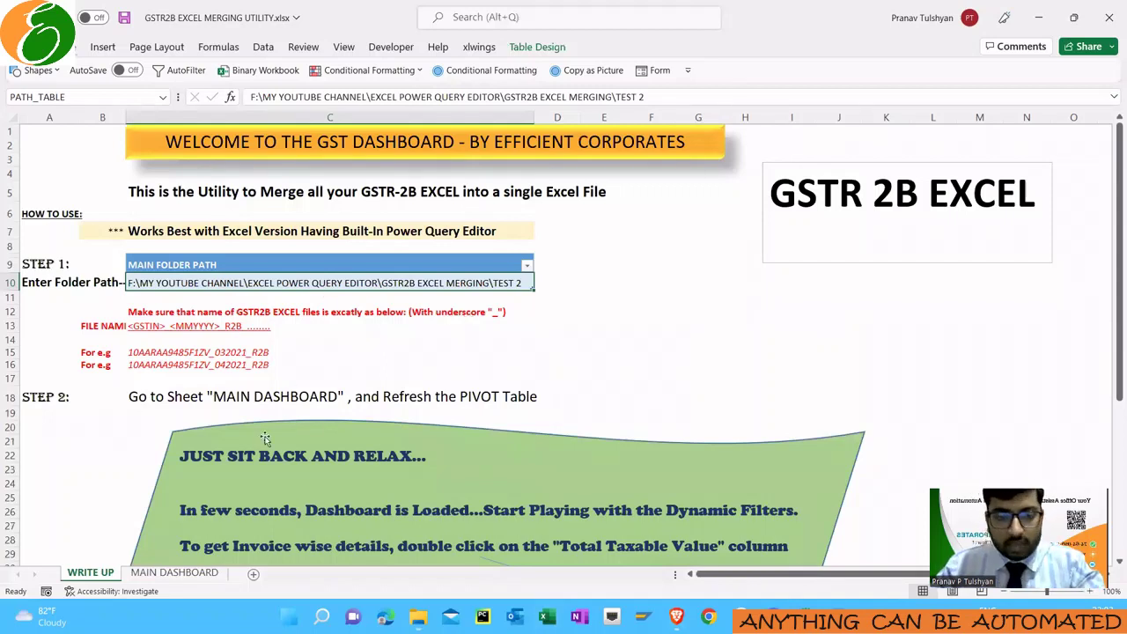
{"action": "left_click", "coordinate": [640, 97]}
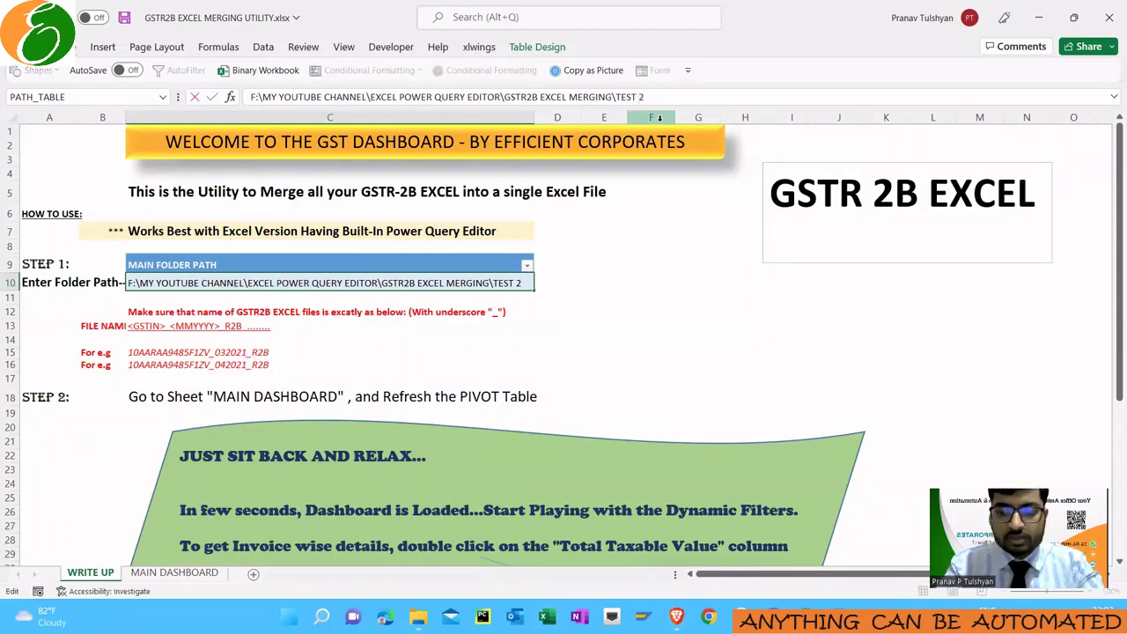
{"action": "key", "text": "Return"}
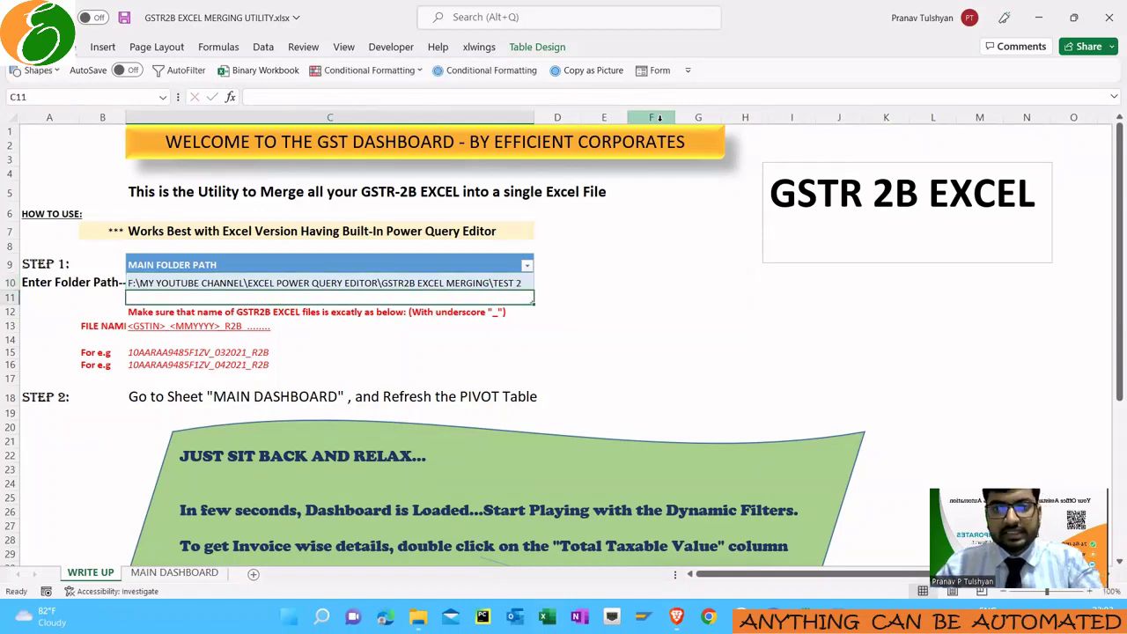
- Navigate to TEST 1\GSTR2B EXCEL, select its full address, and close the folder window
{"action": "key", "text": "alt+Tab"}
{"action": "left_click", "coordinate": [667, 123]}
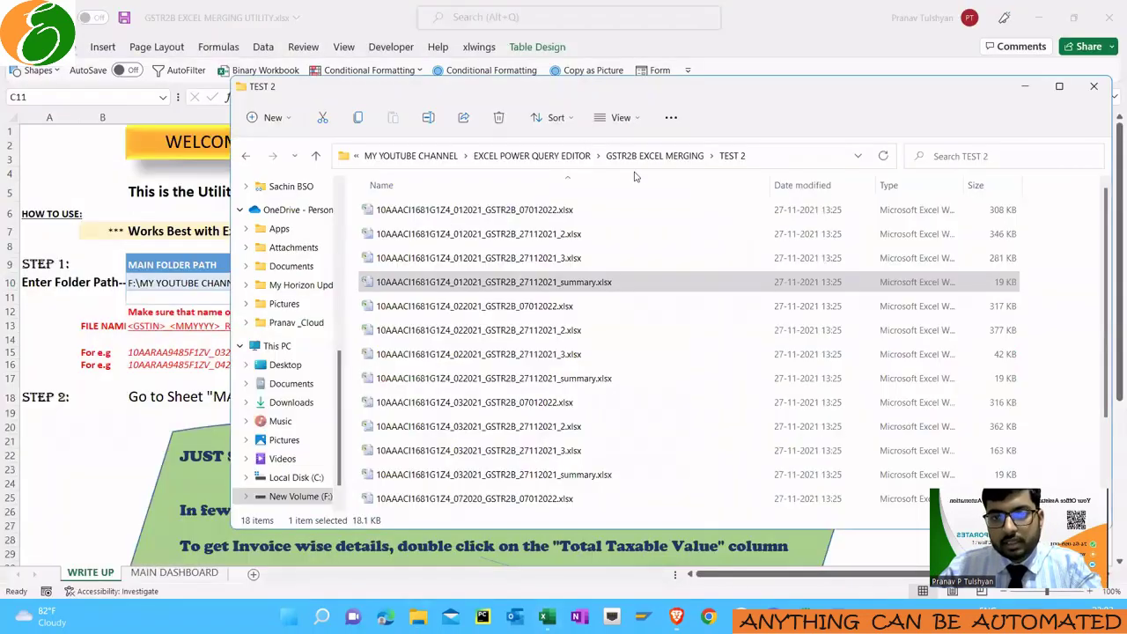
{"action": "left_click", "coordinate": [616, 159]}
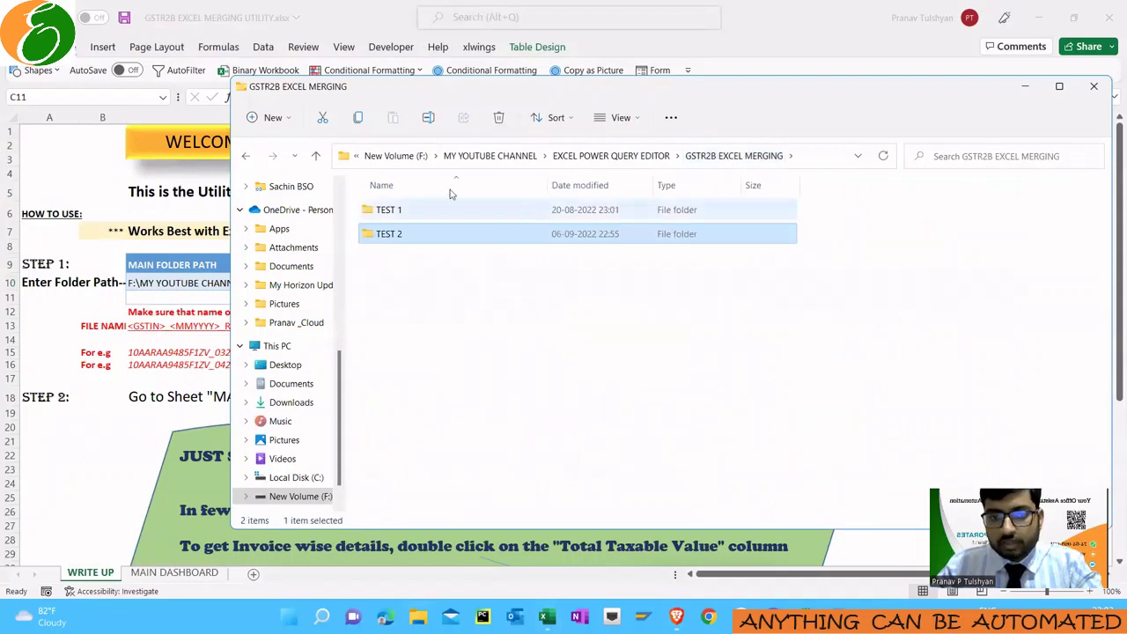
{"action": "double_click", "coordinate": [450, 219]}
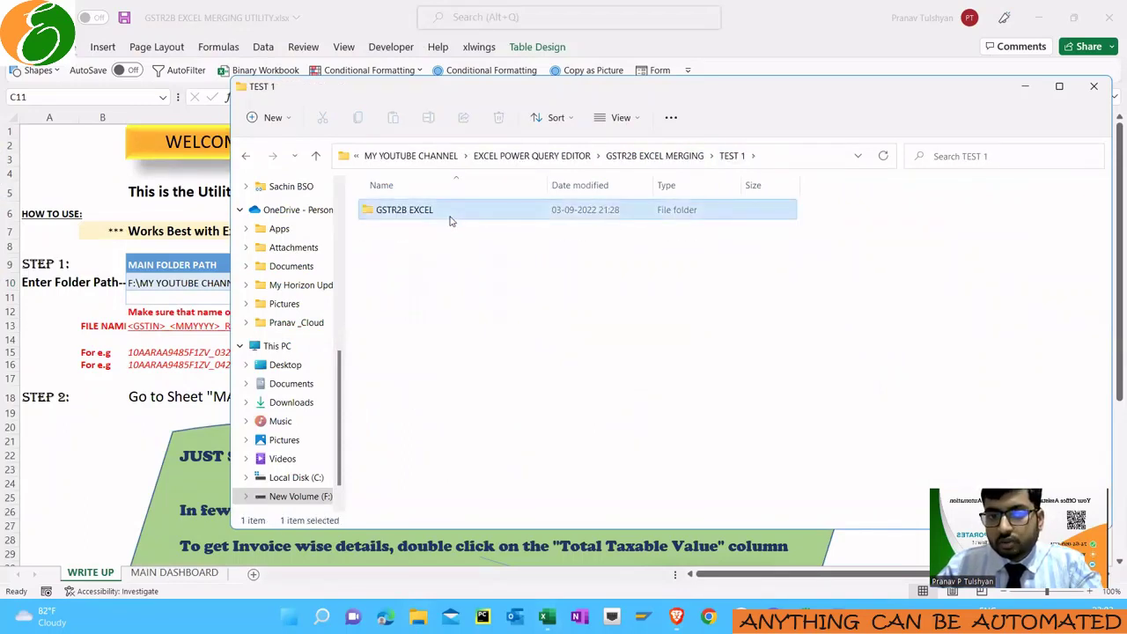
{"action": "double_click", "coordinate": [450, 221]}
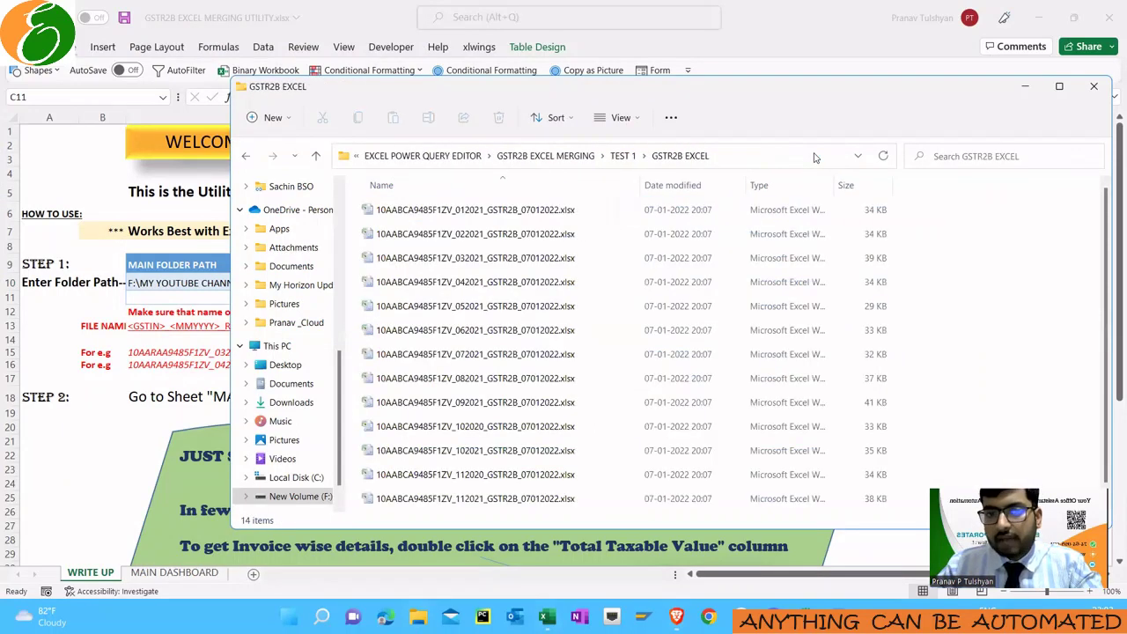
{"action": "left_click", "coordinate": [814, 156]}
{"action": "key", "text": "ctrl+c"}
{"action": "key", "text": "alt+F4"}
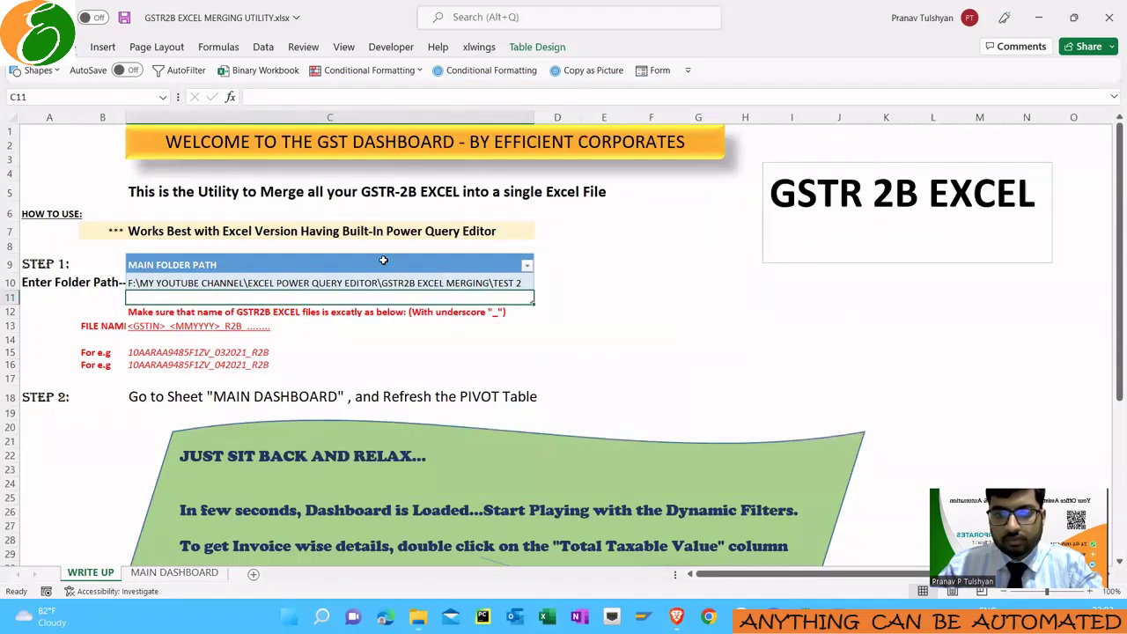
- Paste the TEST 1\GSTR2B EXCEL path into C10
{"action": "left_click", "coordinate": [384, 280]}
{"action": "triple_click", "coordinate": [436, 98]}
{"action": "key", "text": "ctrl+v"}
{"action": "key", "text": "ctrl+Return"}
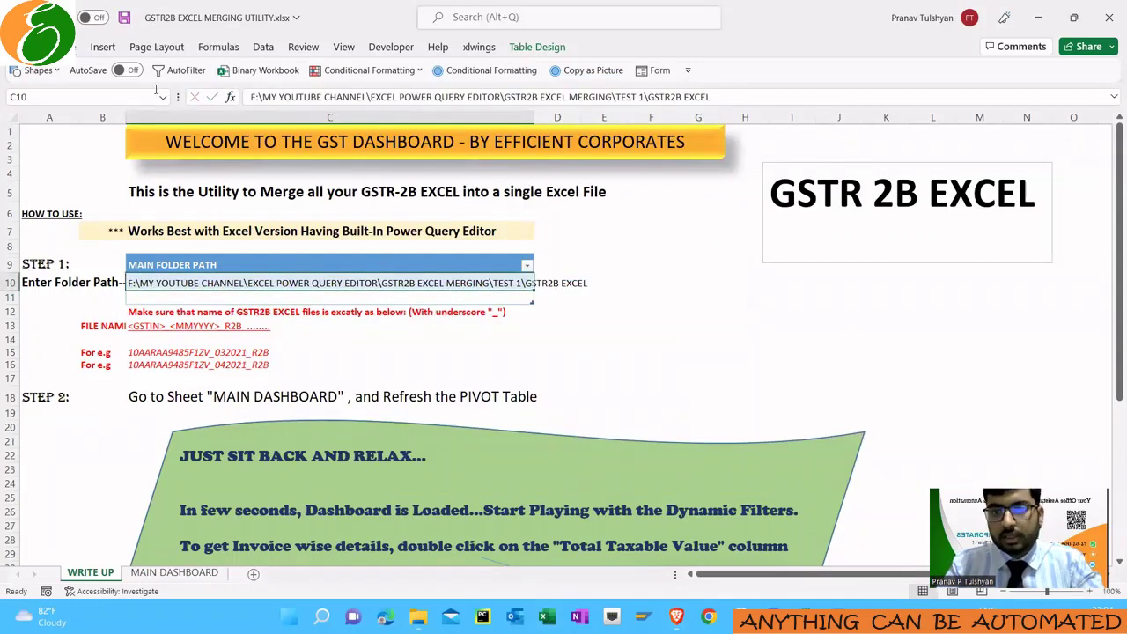
- Refresh the MAIN DASHBOARD pivot with TEST 1 data and check that folder's files
{"action": "left_click", "coordinate": [174, 572]}
{"action": "right_click", "coordinate": [328, 372]}
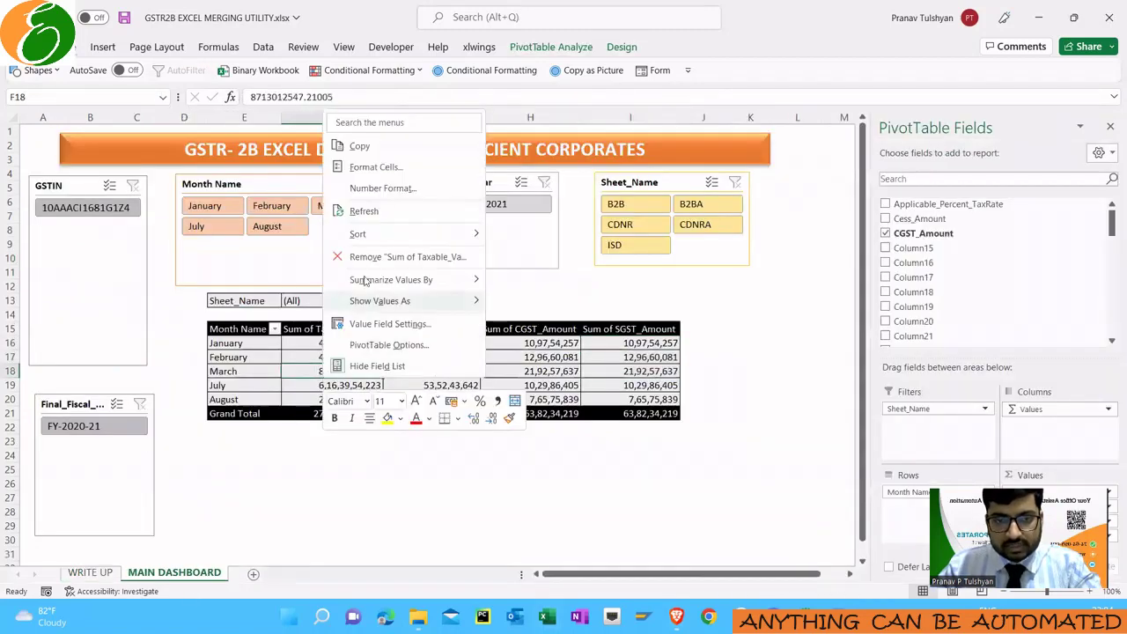
{"action": "left_click", "coordinate": [364, 212]}
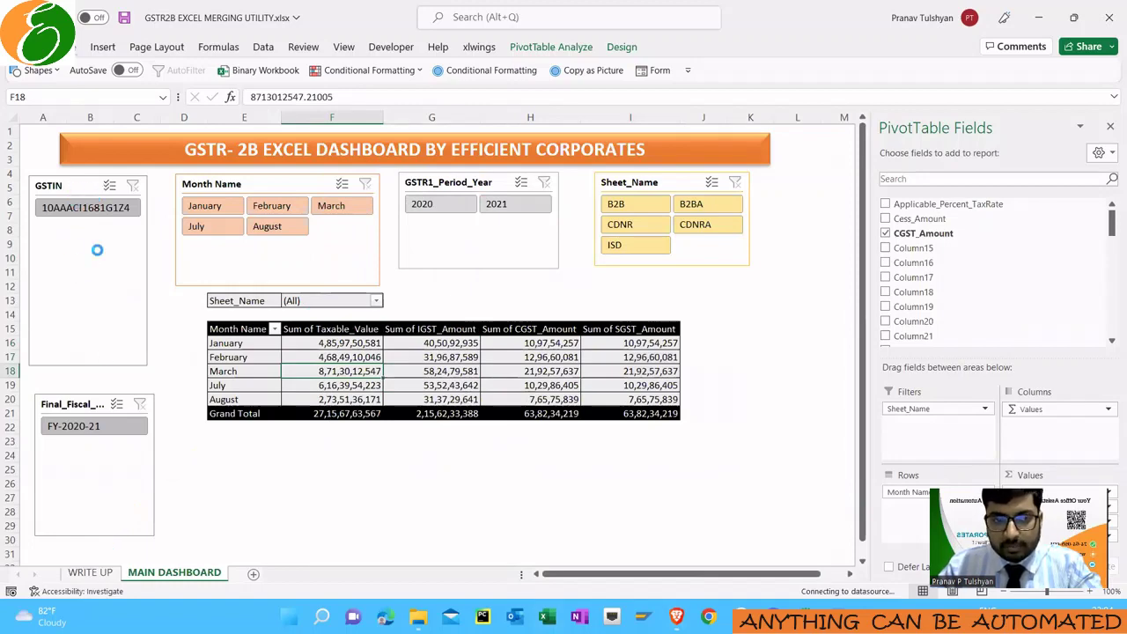
{"action": "key", "text": "alt+Tab"}
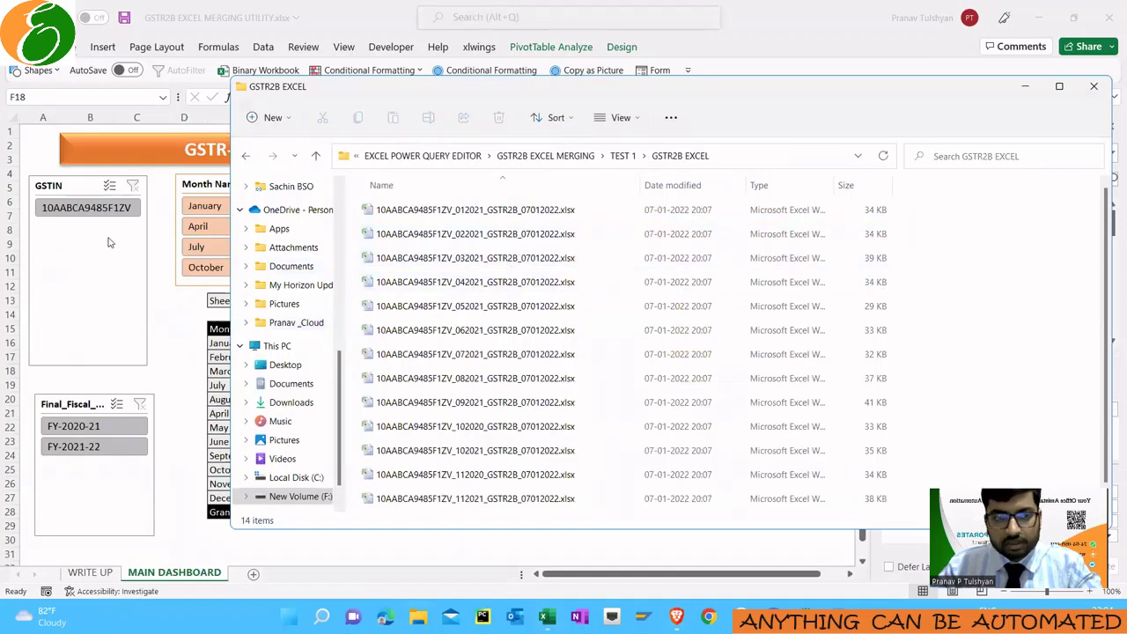
{"action": "scroll", "coordinate": [491, 346], "scroll_direction": "down", "scroll_amount": 1}
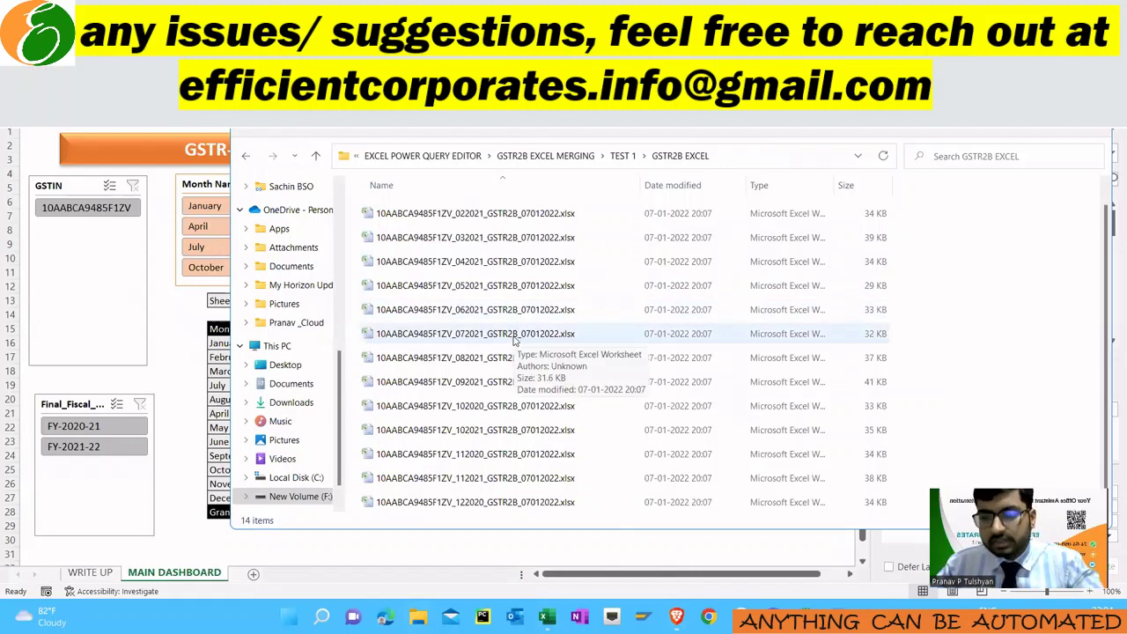
{"action": "left_click", "coordinate": [164, 331]}
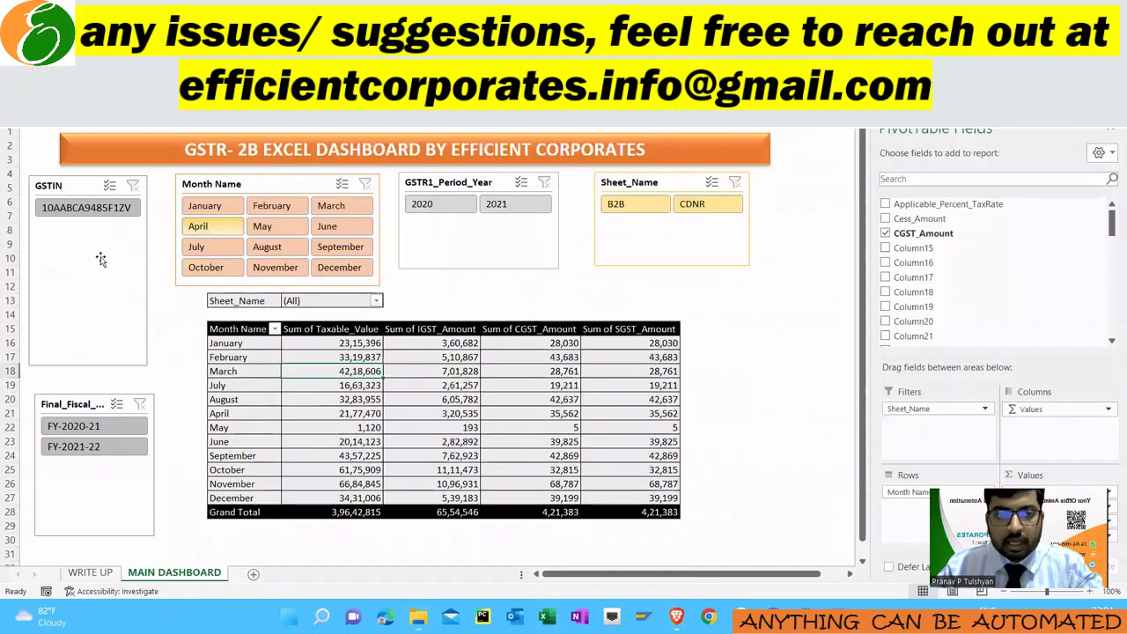
{"action": "left_click", "coordinate": [200, 208]}
{"action": "left_click", "coordinate": [269, 207]}
{"action": "left_click", "coordinate": [333, 207]}
{"action": "key", "text": "alt+c"}
{"action": "left_click", "coordinate": [92, 426]}
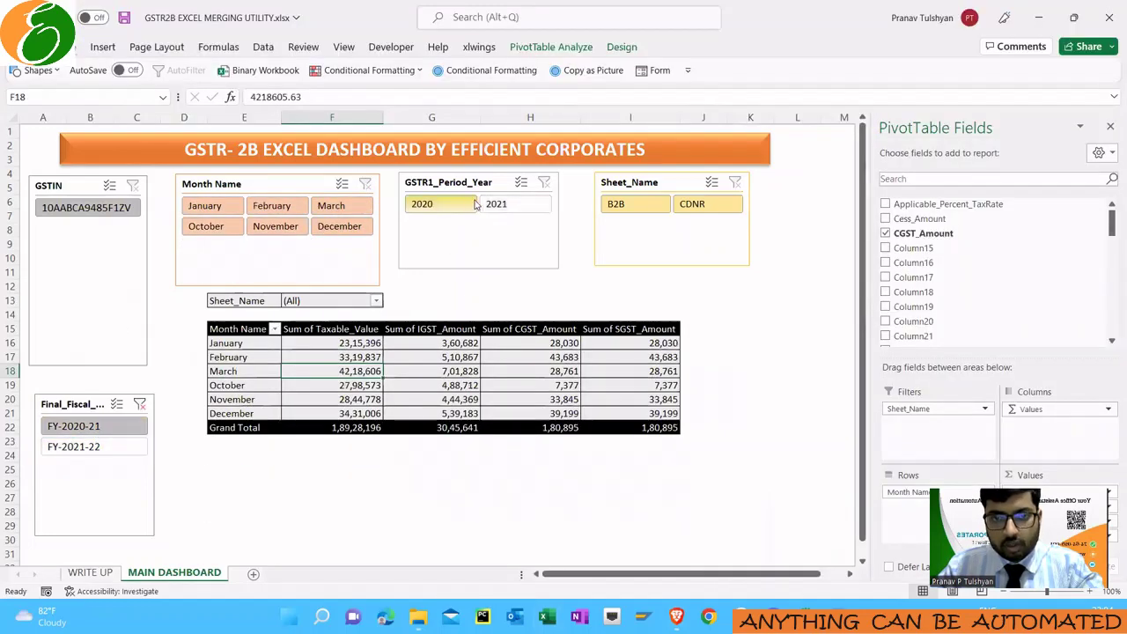
{"action": "left_click", "coordinate": [433, 203]}
{"action": "left_click", "coordinate": [543, 183]}
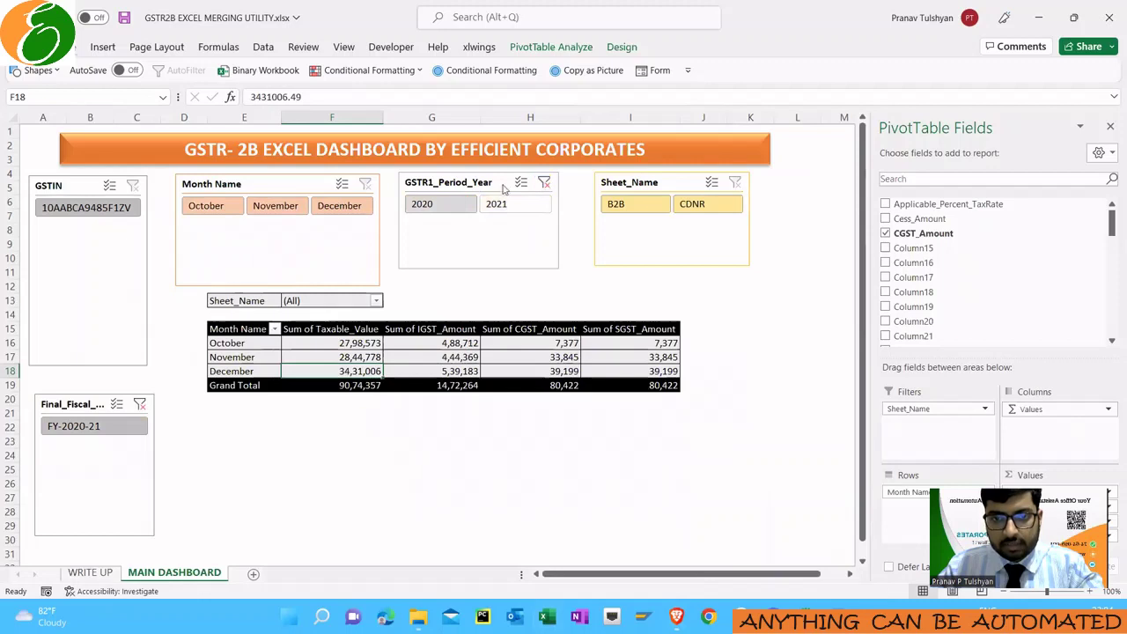
{"action": "left_click", "coordinate": [148, 407]}
{"action": "left_click", "coordinate": [148, 407]}
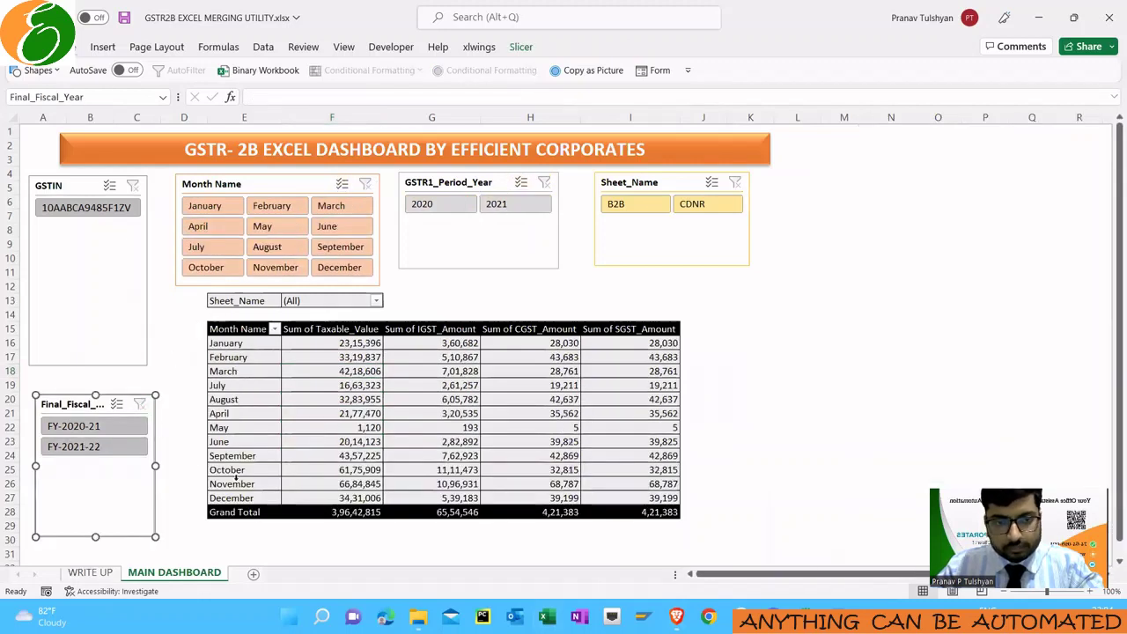
{"action": "left_click", "coordinate": [768, 337]}
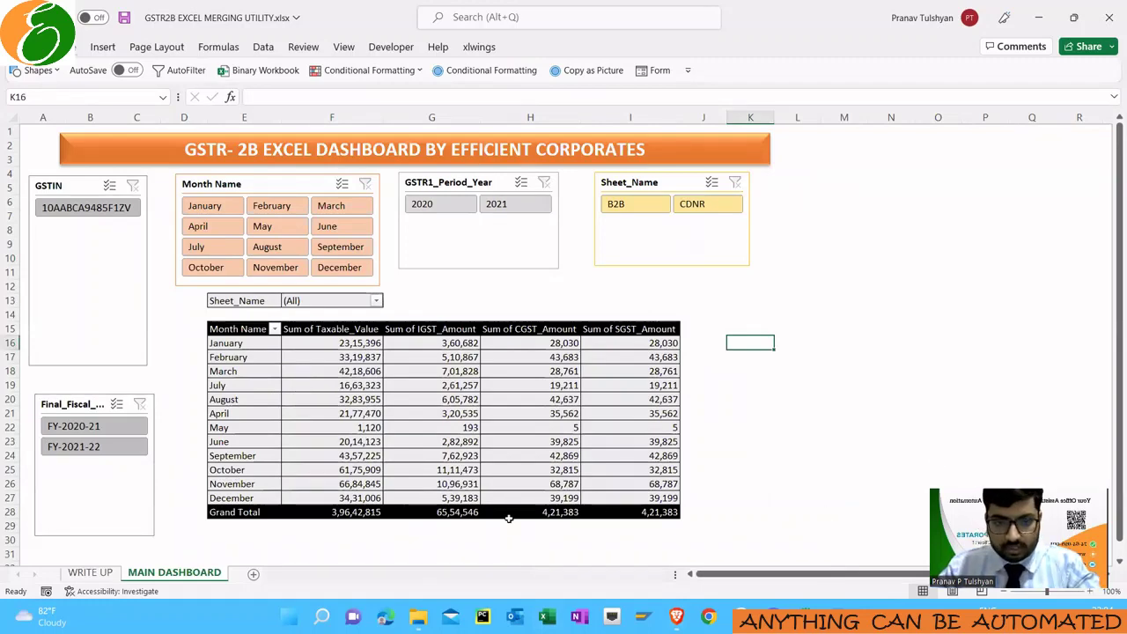
- Drill into the Taxable_Value grand total to create Sheet2, then begin deleting Sheet2
{"action": "double_click", "coordinate": [352, 512]}
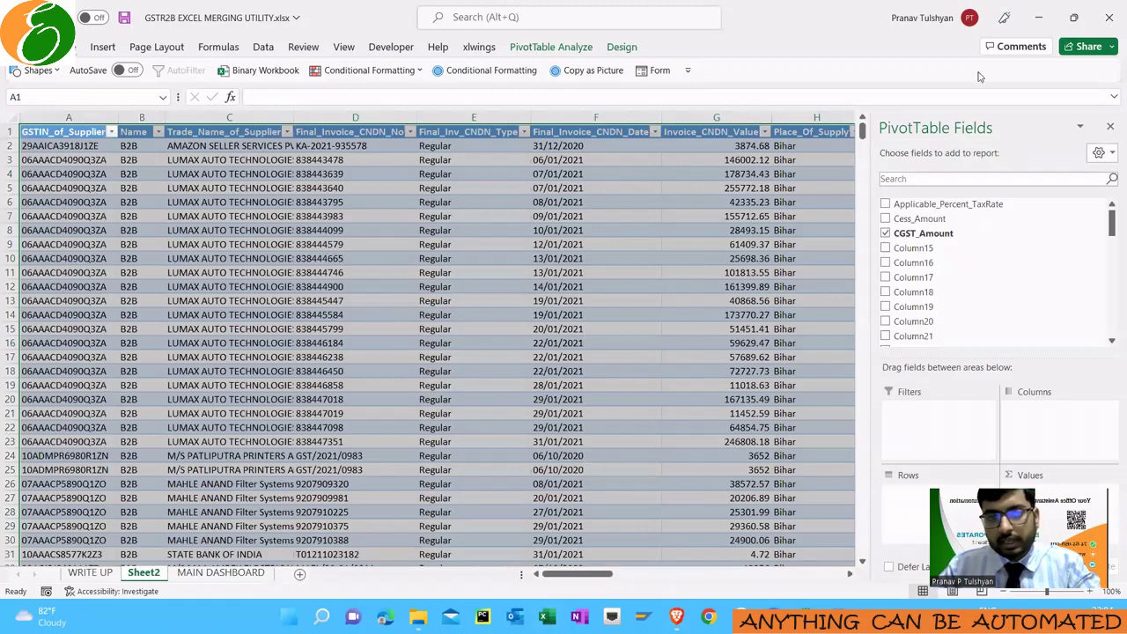
{"action": "right_click", "coordinate": [145, 574]}
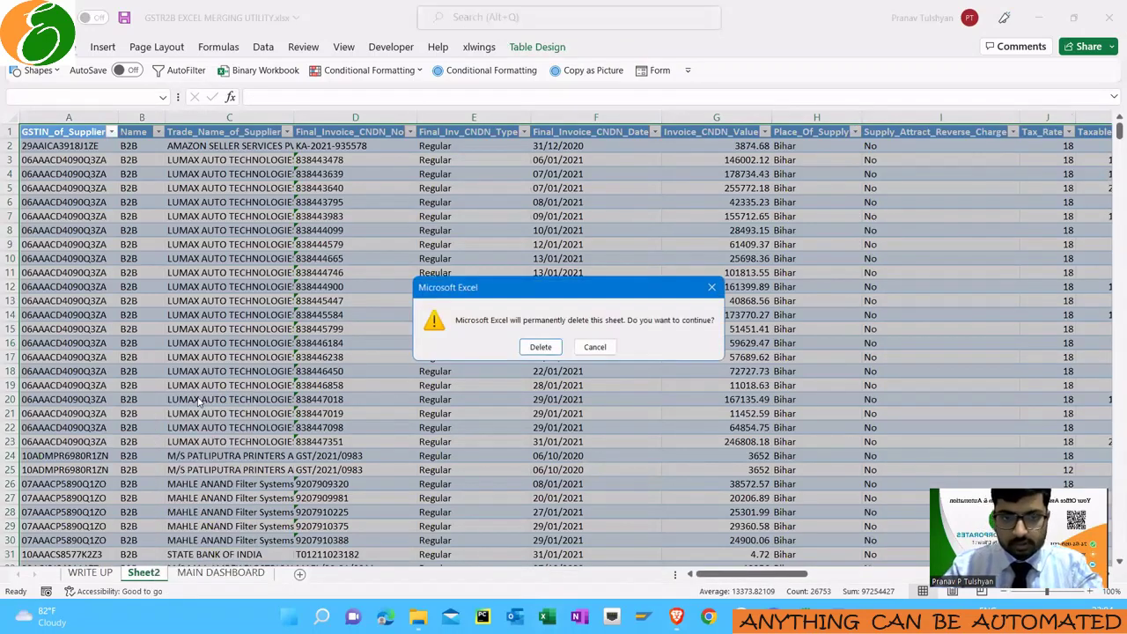